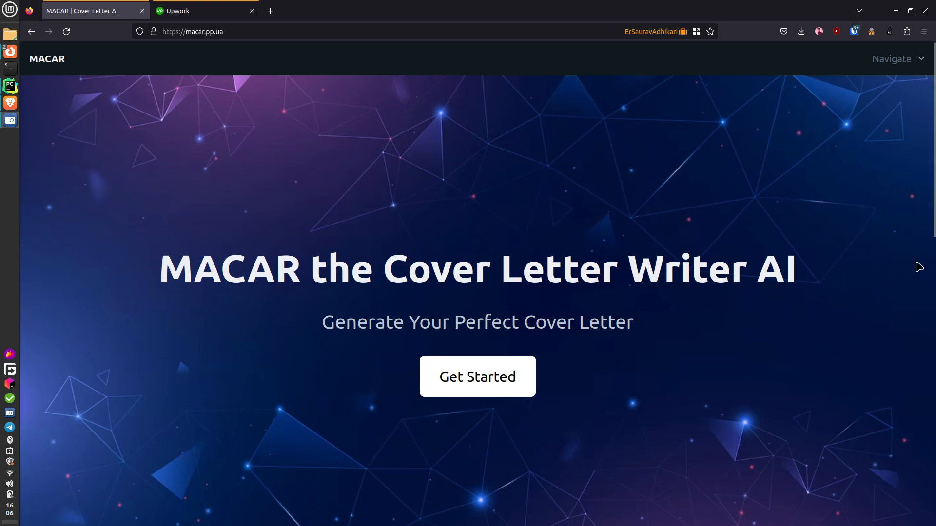
- Switch to the Upwork tab showing the best-matches job feed
left_click(214, 12)
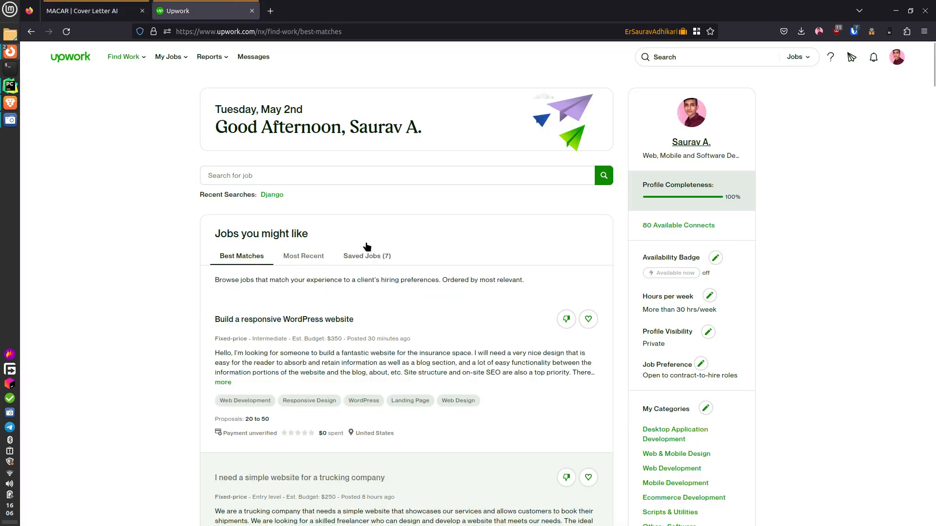
- Return to the 'MACAR | Cover Letter AI' tab with its landing page
left_click(83, 11)
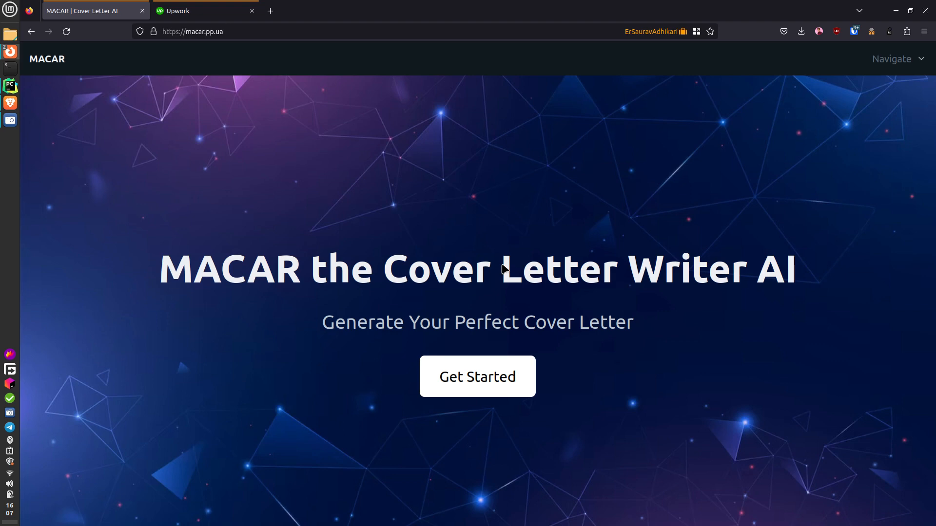
left_click(239, 29)
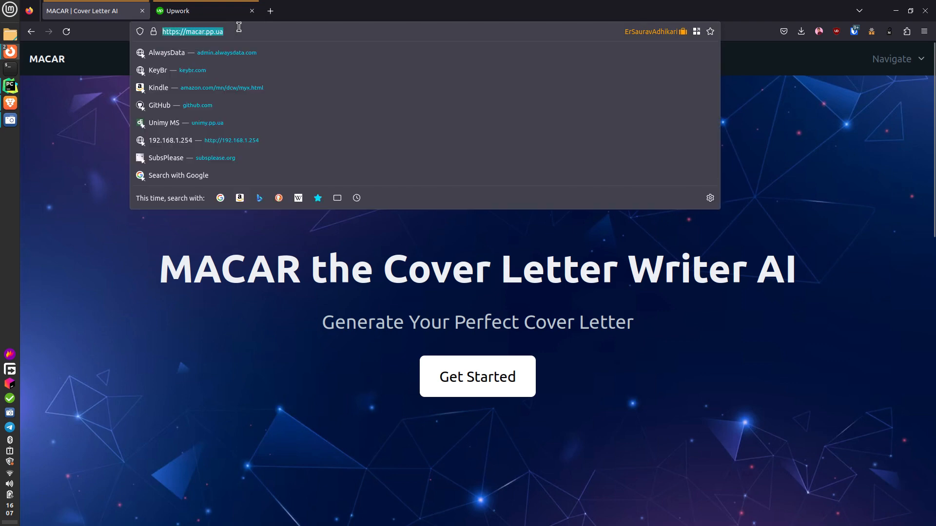
type("macar")
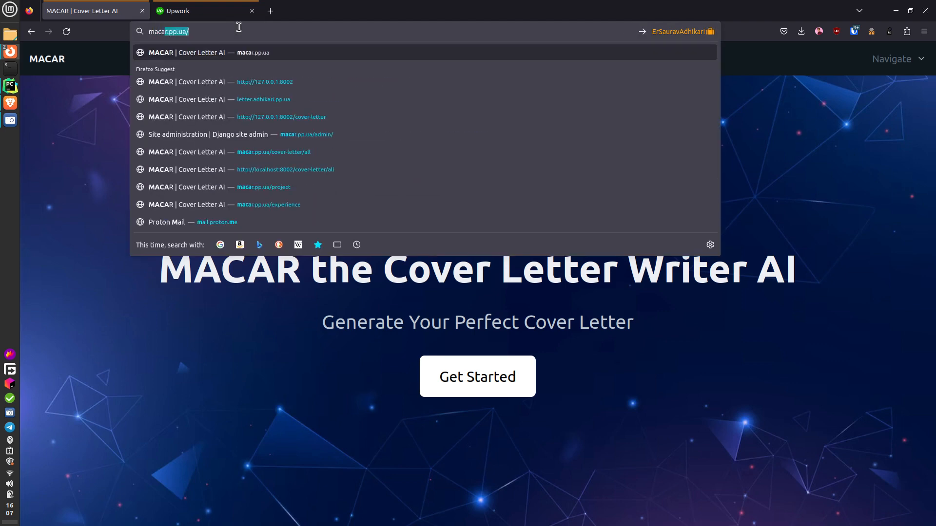
key("Return")
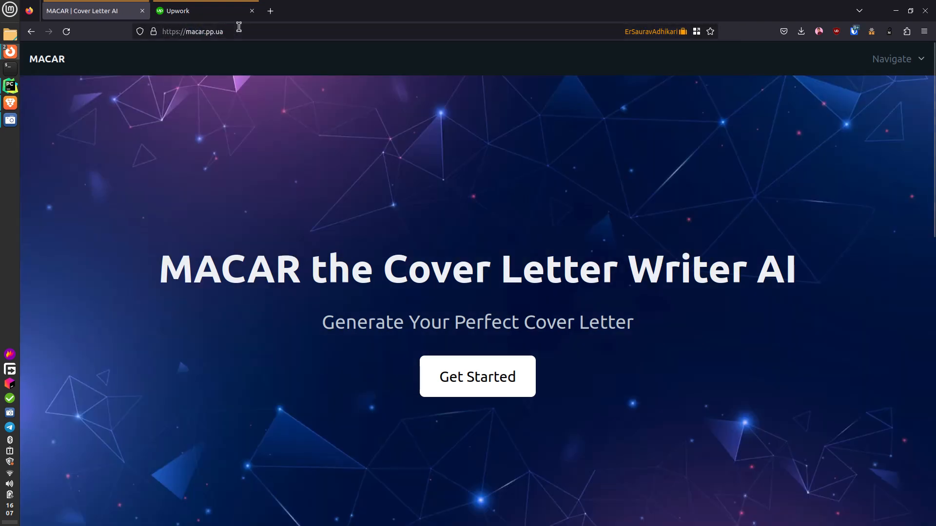
scroll(531, 195, "down", 10)
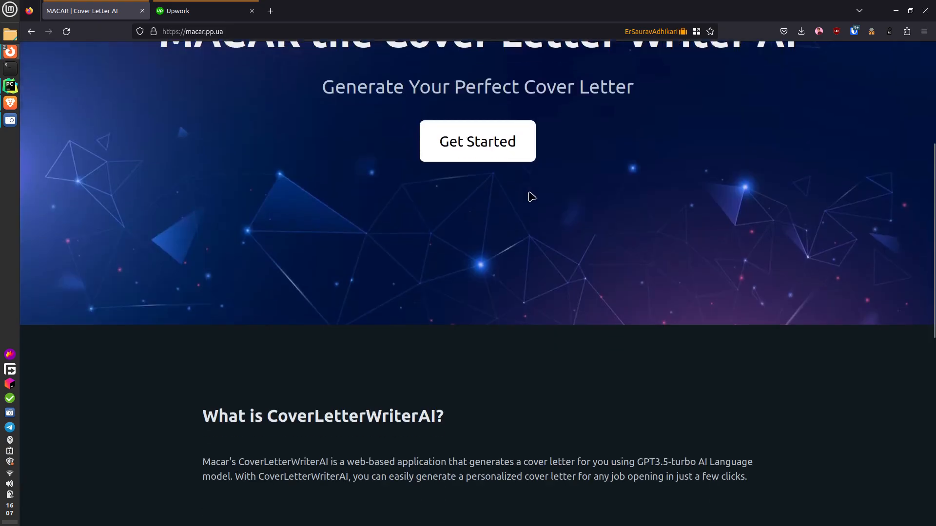
scroll(518, 248, "up", 10)
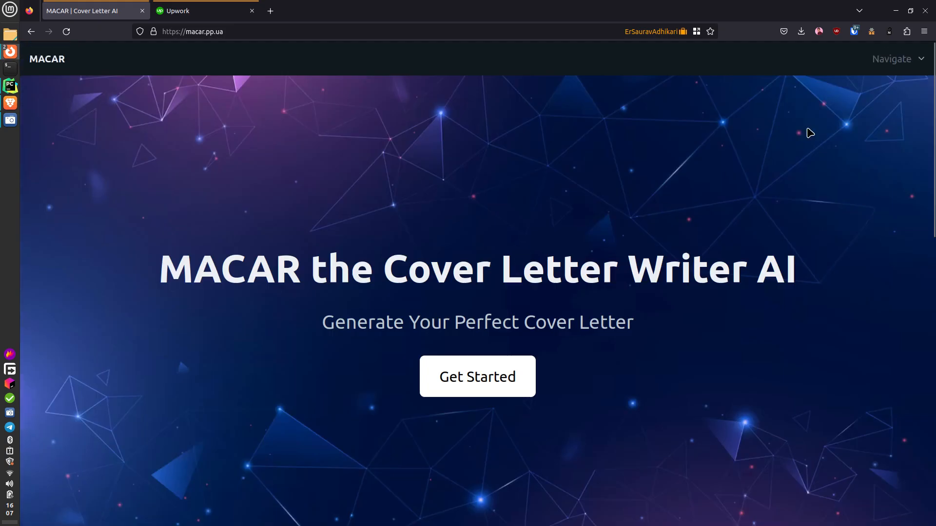
left_click(896, 59)
left_click(893, 110)
scroll(544, 180, "down", 7)
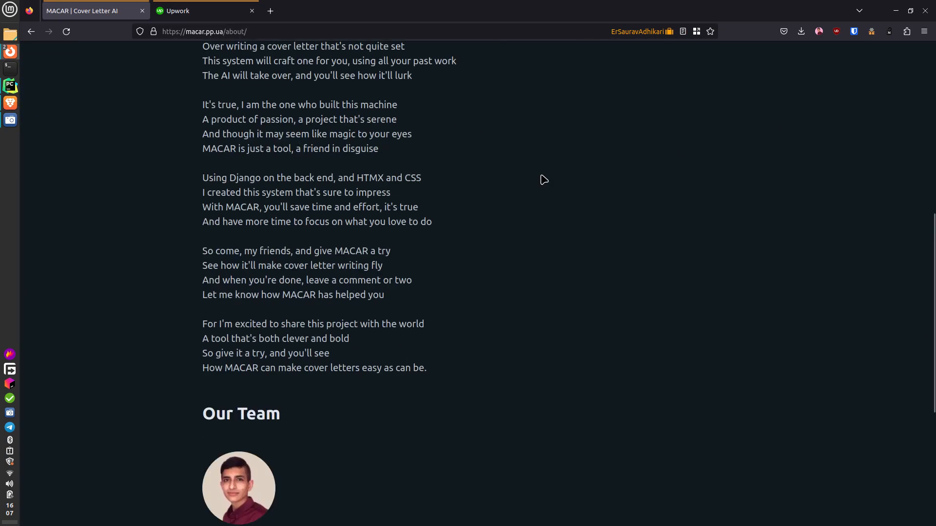
scroll(543, 180, "down", 4)
scroll(542, 180, "up", 10)
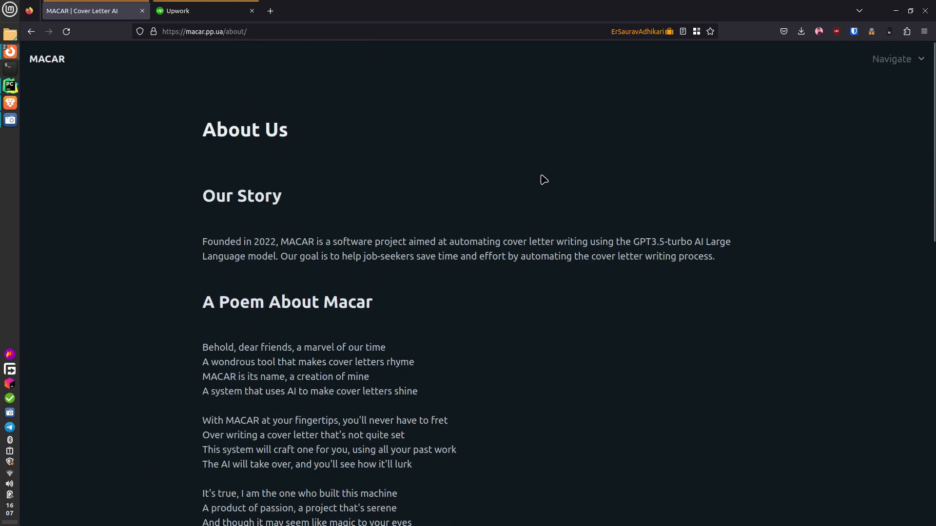
scroll(472, 246, "down", 1)
scroll(470, 247, "down", 10)
scroll(470, 247, "up", 11)
left_click(891, 59)
left_click(895, 85)
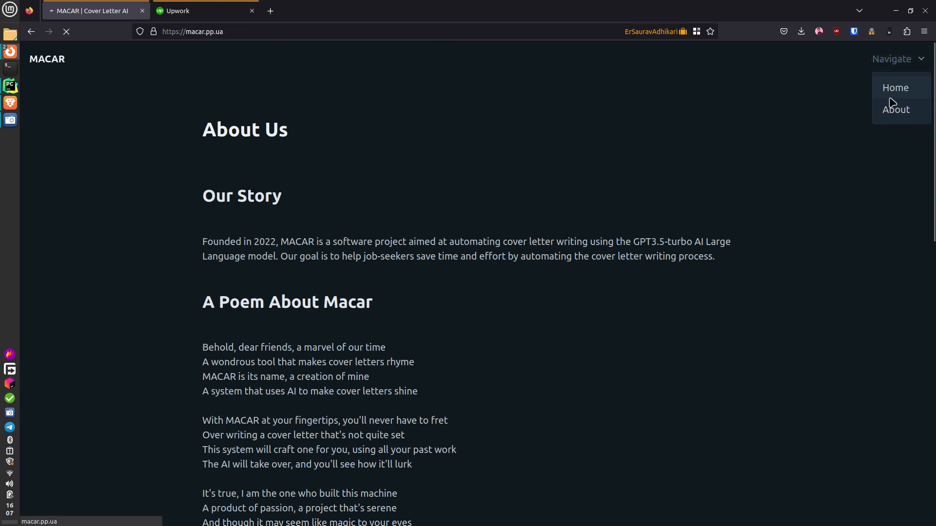
- Log in to MACAR with the account username and password and open the Past Generations dashboard
left_click(502, 377)
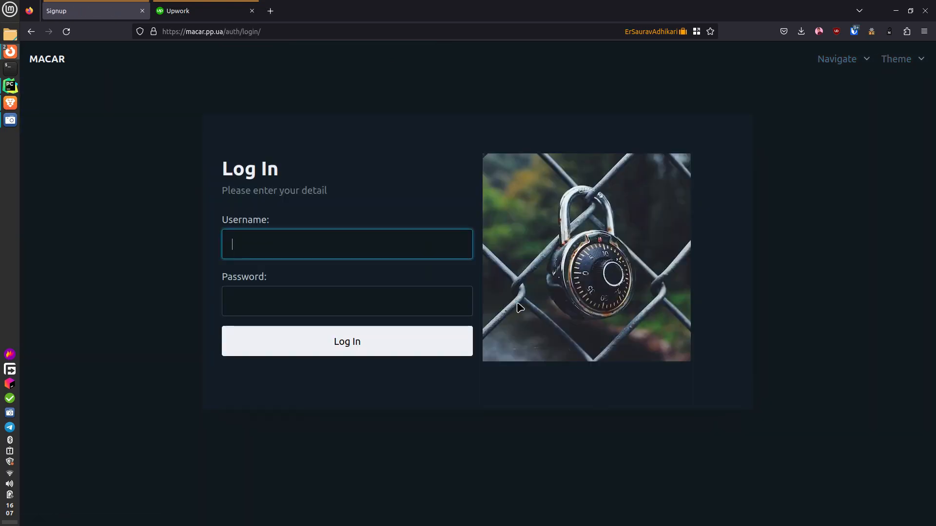
type("admin")
key("Tab")
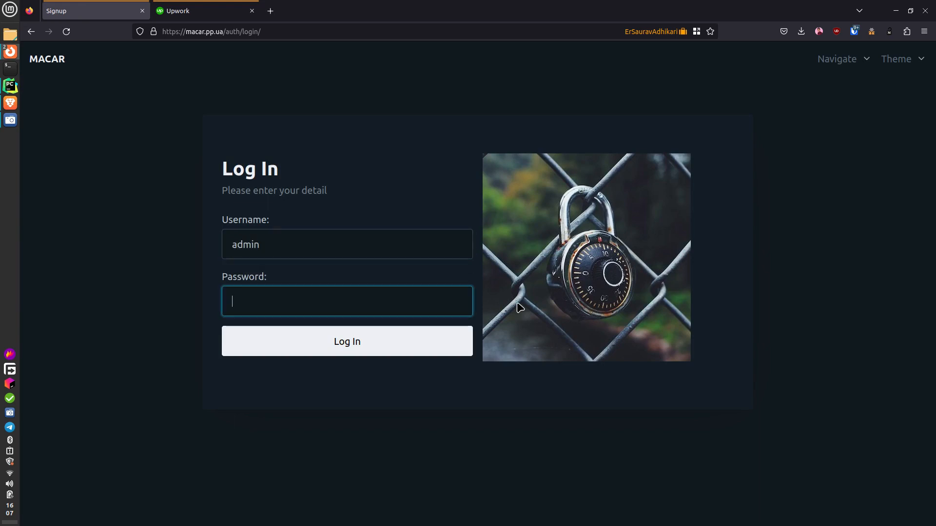
type("••••••••••")
key("Return")
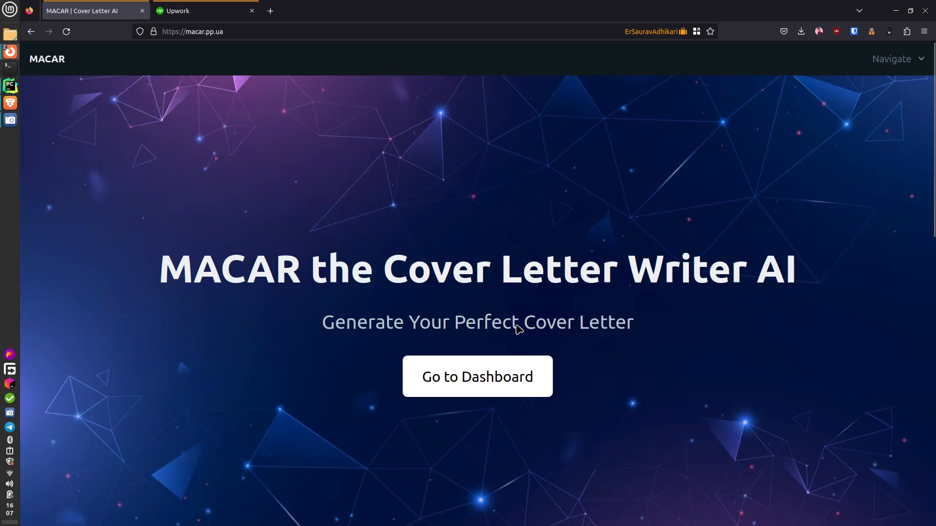
left_click(508, 374)
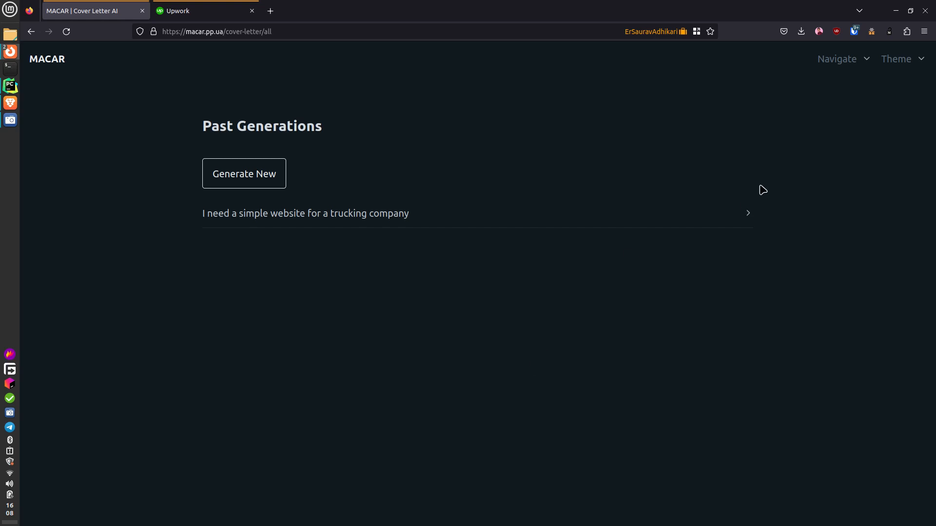
- Open Past Experience's All Projects and expand E-commerce website, Blogging platform and Social media platform
left_click(837, 71)
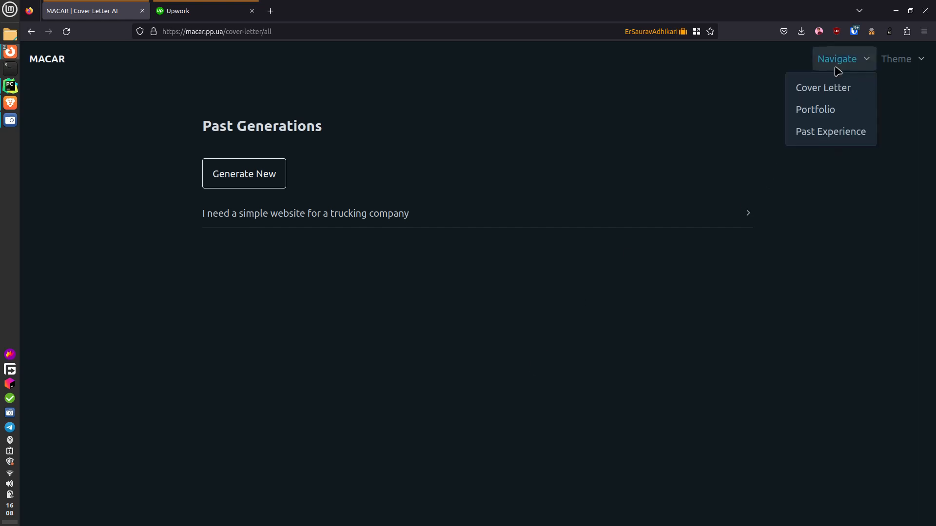
left_click(829, 128)
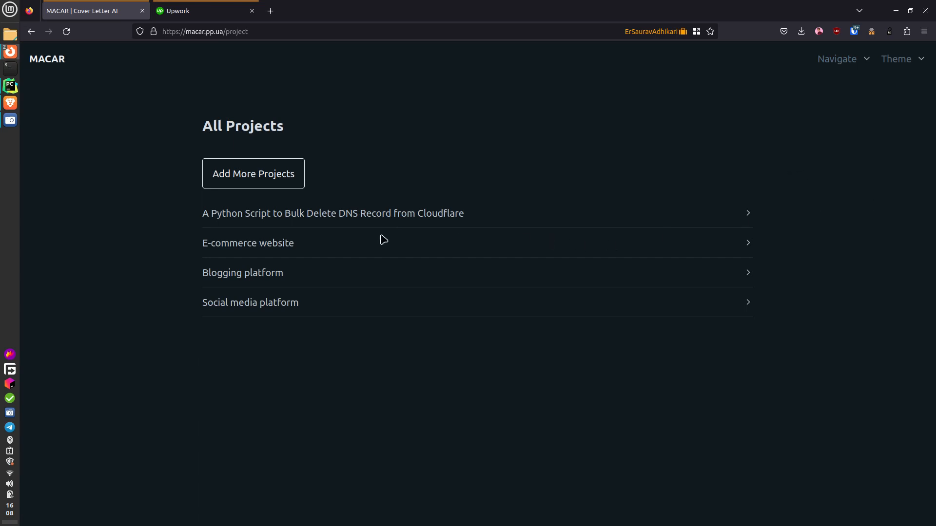
left_click(278, 245)
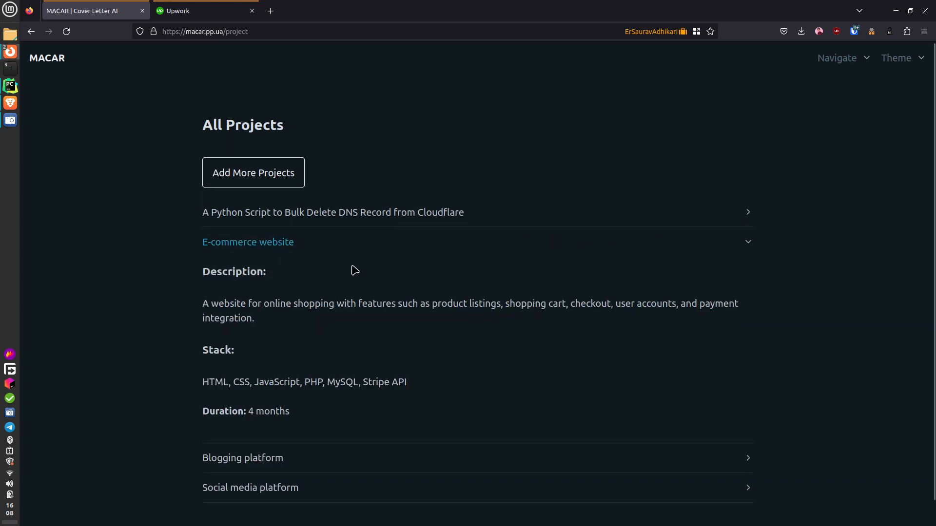
scroll(351, 267, "down", 1)
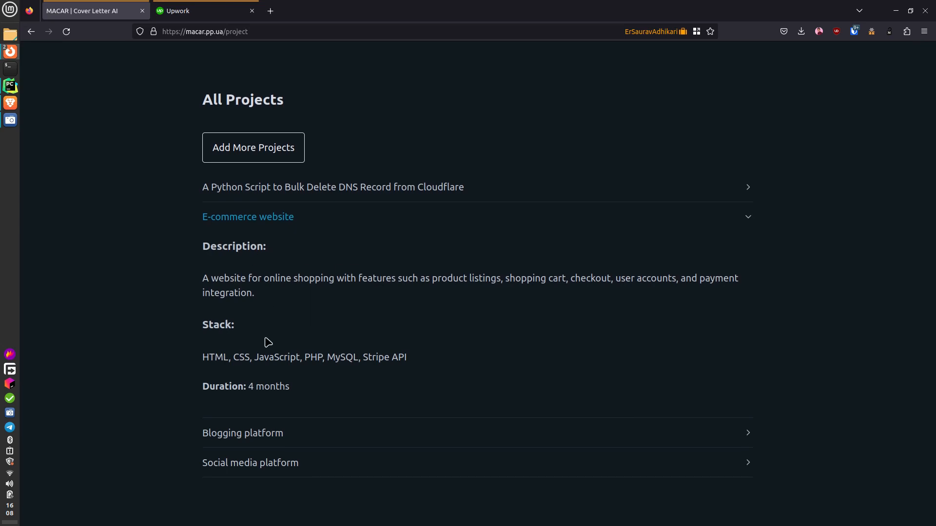
left_click(251, 435)
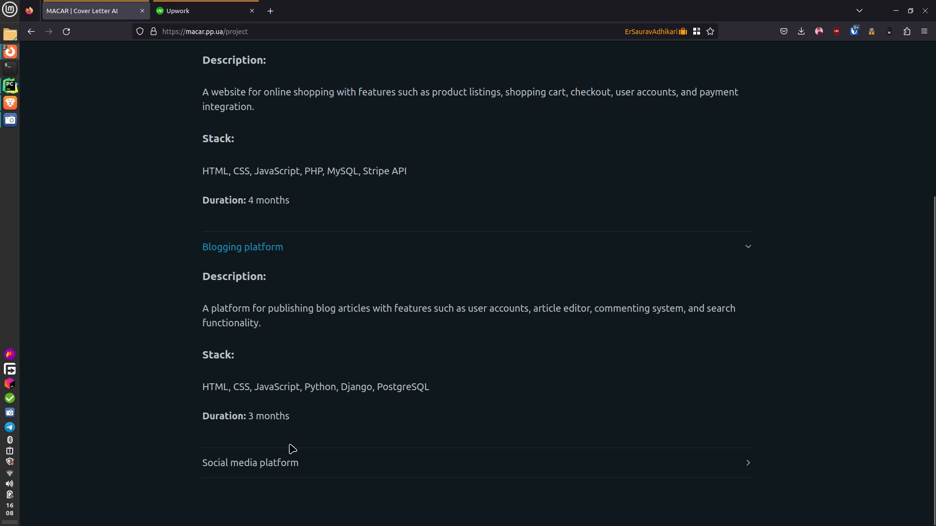
left_click(336, 463)
scroll(345, 434, "up", 8)
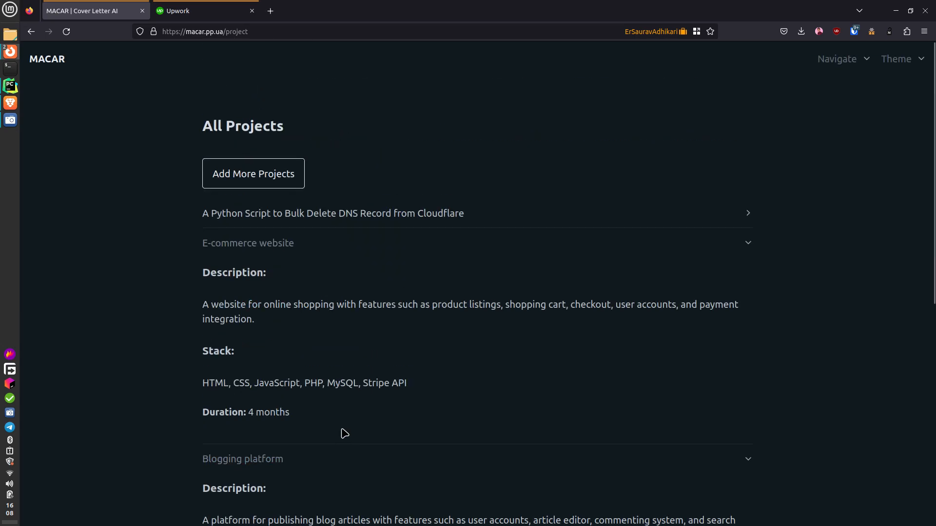
- Start a new project titled 'Online Learning Platform' and paste in its description
left_click(263, 181)
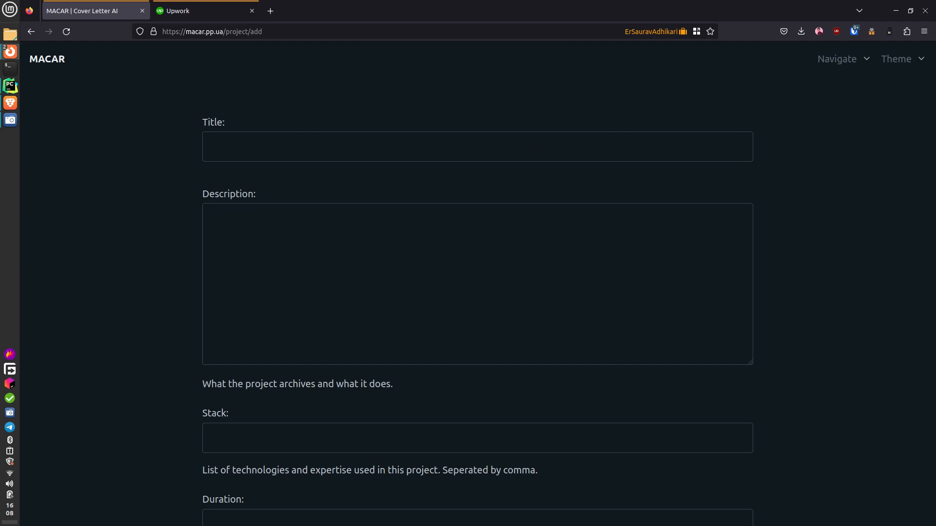
key("alt+Tab")
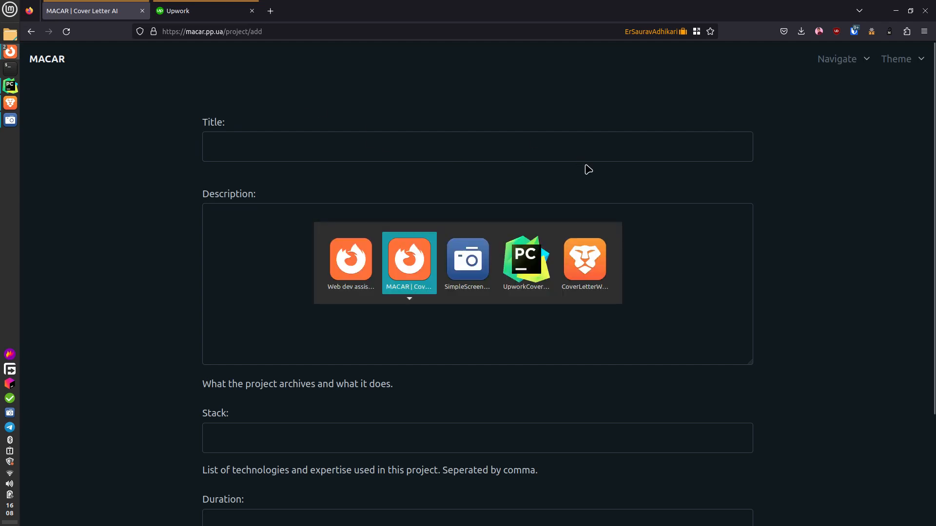
key("alt+Tab")
key("alt+Tab")
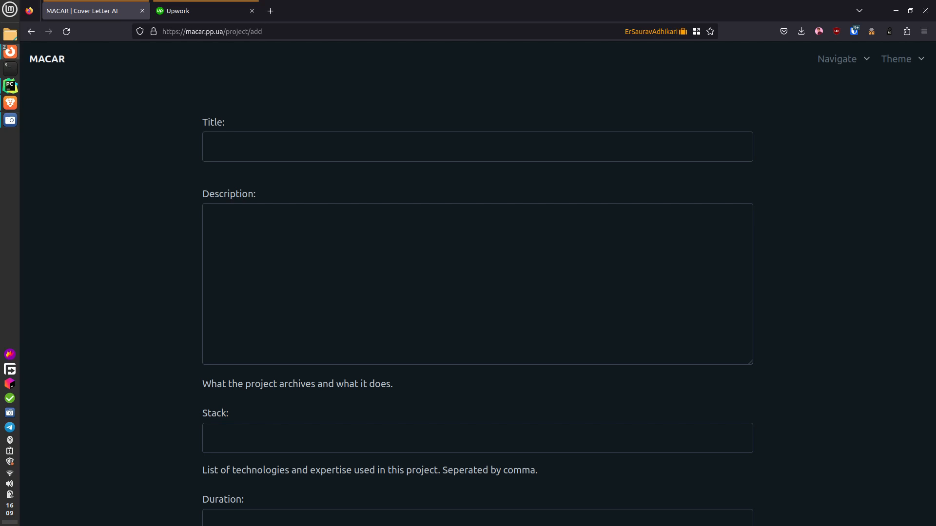
left_click(299, 151)
type("Online Learning Platform")
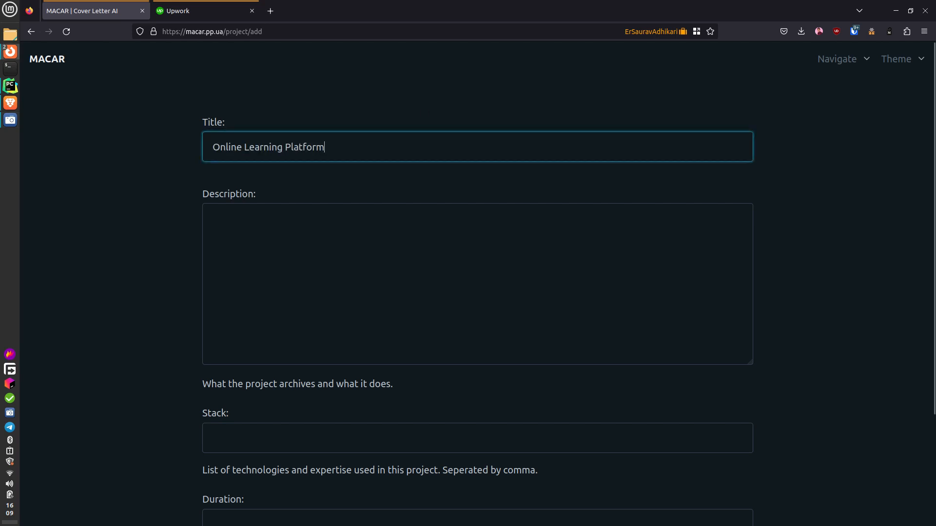
key("alt+Tab")
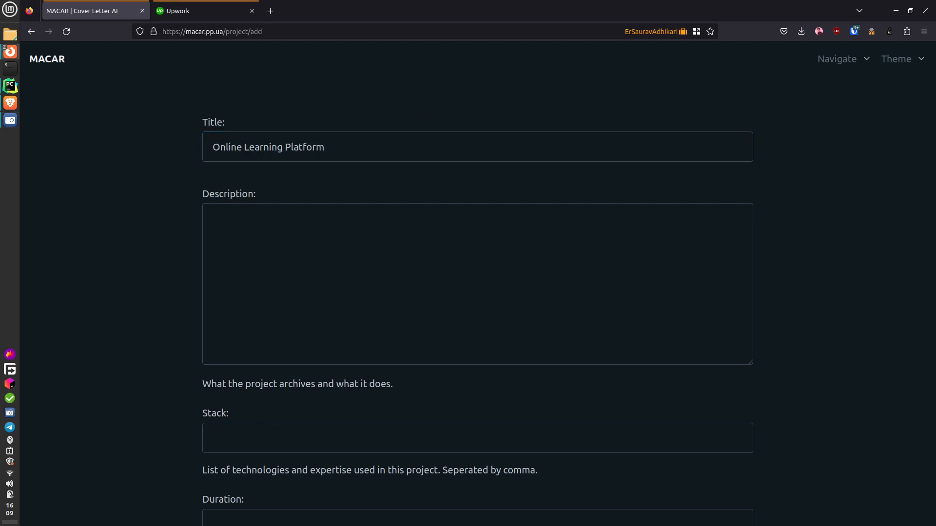
left_click(470, 259)
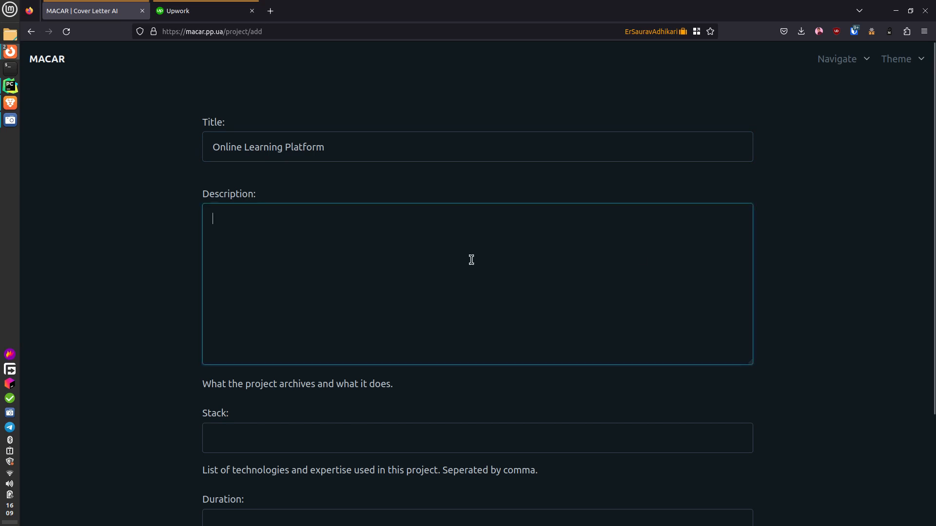
type("A web platform for delivering online courses with features such as course listings, video lectures, quizzes, assignments, and student progress tracking.")
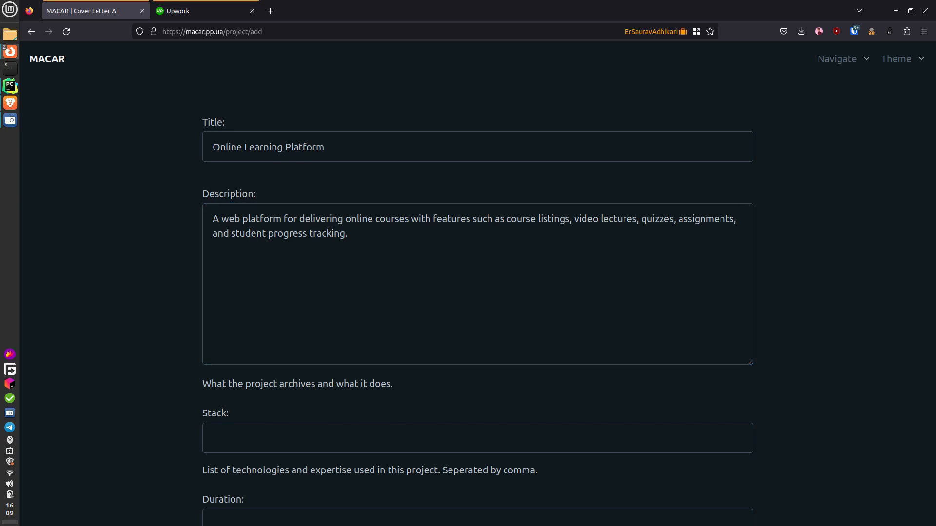
- Paste the technology stack, set duration to '5 Months', and submit the project
left_click(335, 436)
type("HTML, CSS, JavaScript, Ruby on Rails, PostgreSQL, AWS S3, Stripe API")
scroll(540, 271, "down", 3)
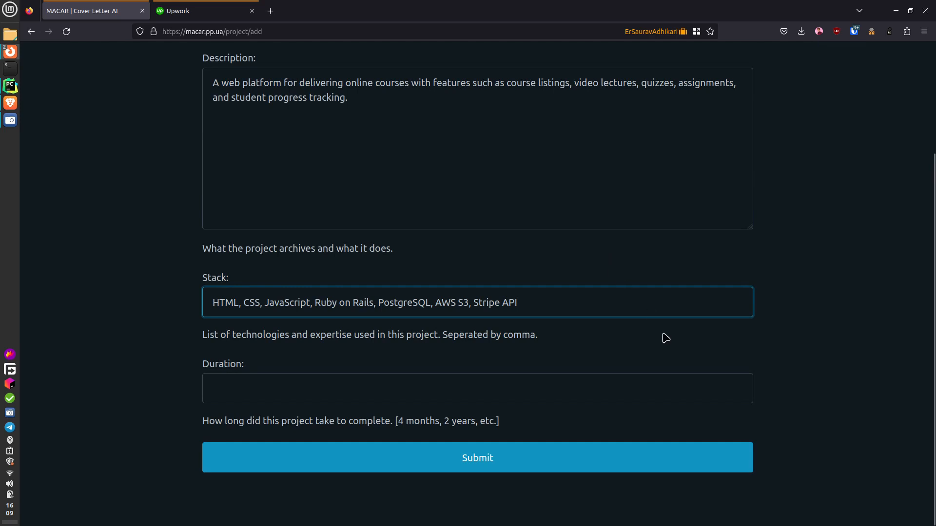
left_click(444, 398)
type("5 m")
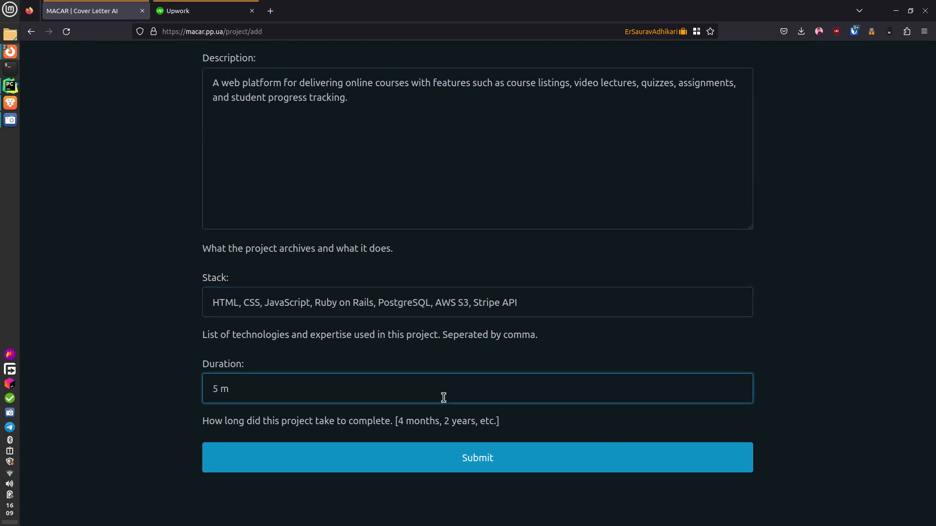
key("BackSpace")
type("Months")
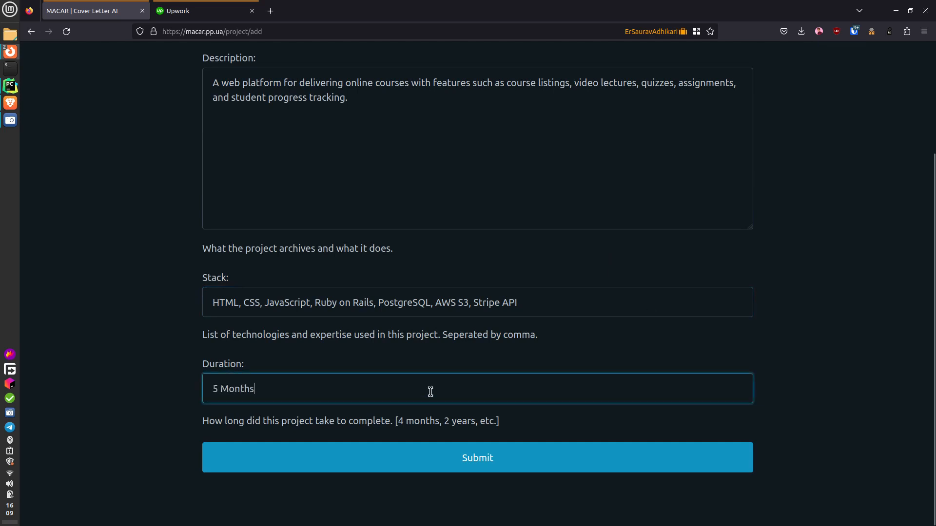
scroll(266, 314, "up", 2)
scroll(498, 403, "down", 2)
left_click(512, 458)
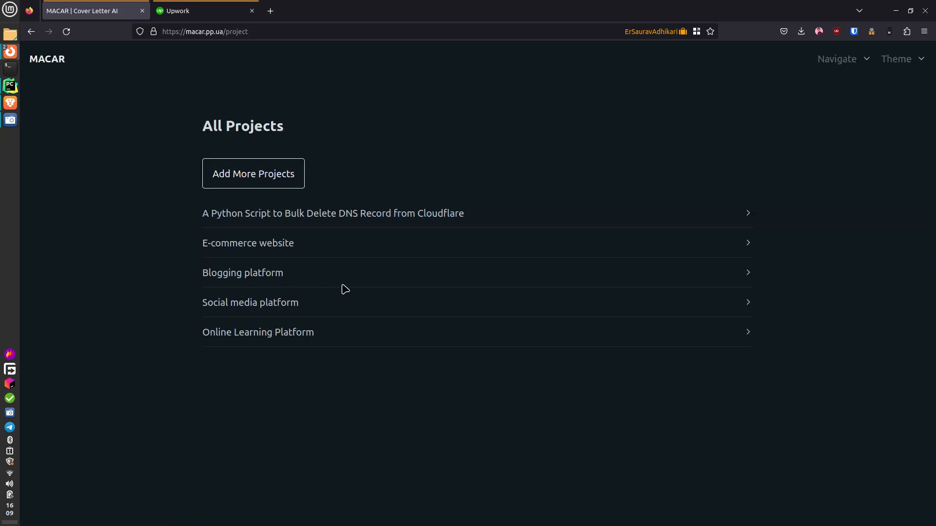
- Check the Ruby on Rails stacks of Online Learning Platform and Social media platform, then go to Past Experience
left_click(271, 336)
scroll(483, 374, "down", 2)
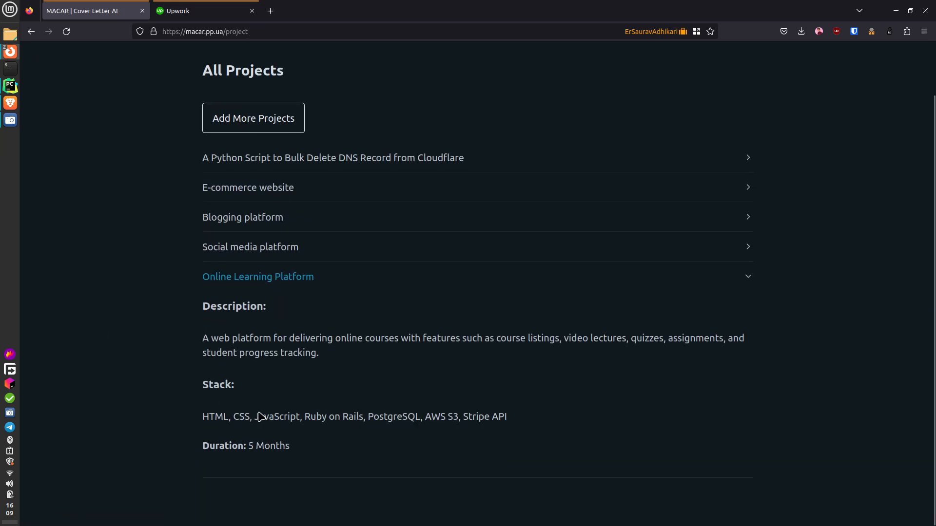
left_click_drag(305, 419, 362, 420)
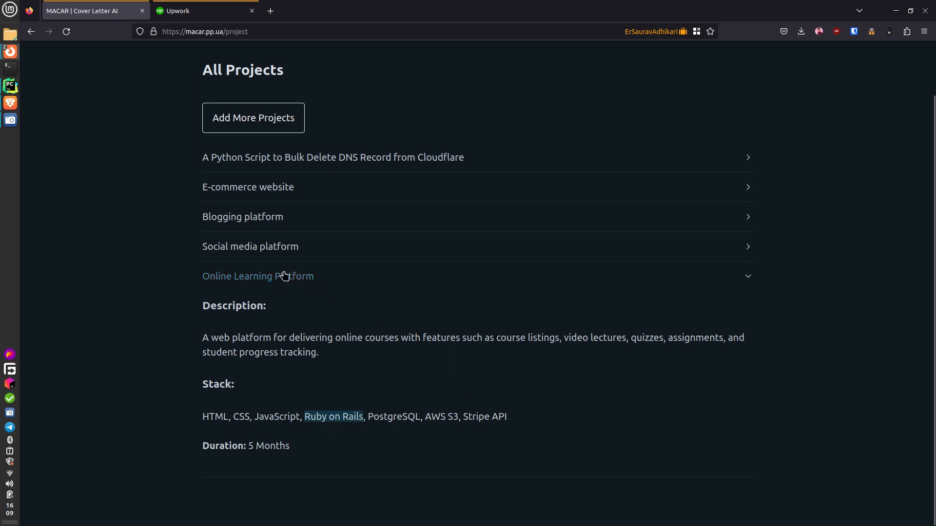
left_click(275, 250)
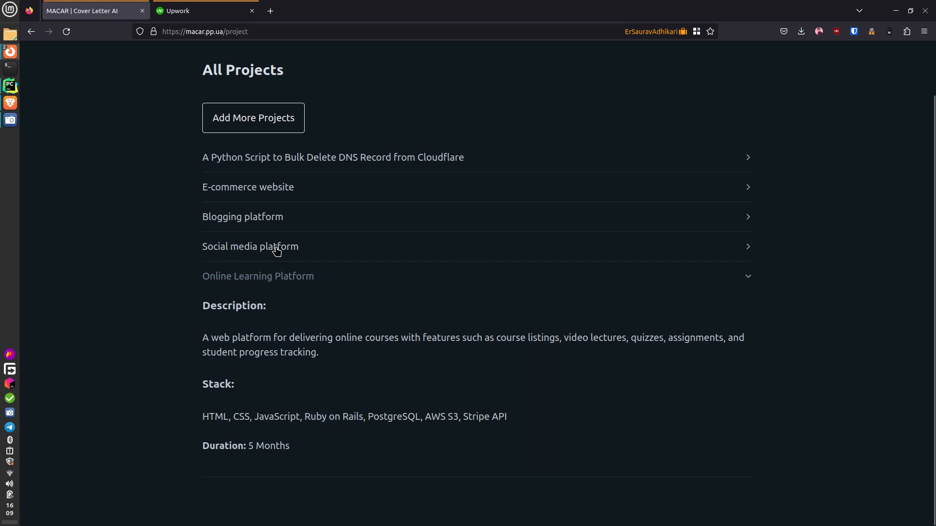
scroll(316, 367, "down", 3)
left_click_drag(305, 208, 375, 215)
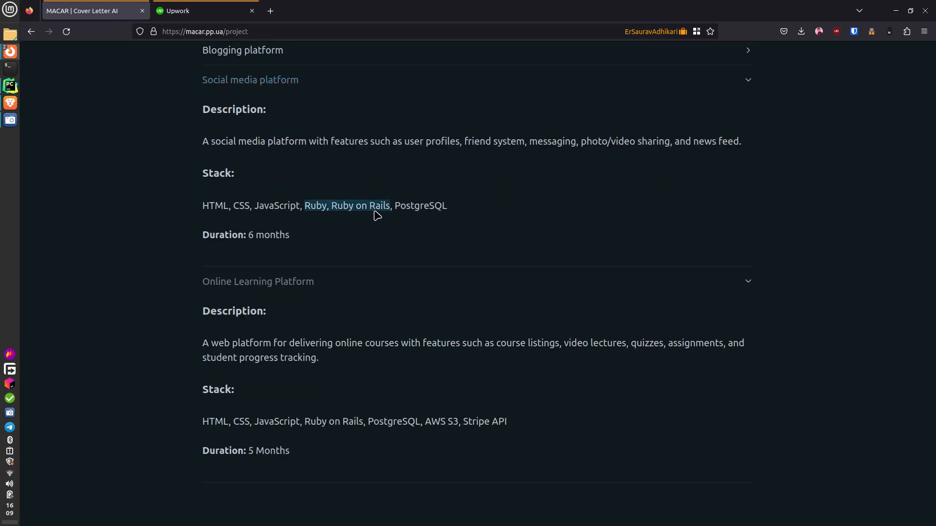
scroll(376, 214, "up", 5)
left_click(841, 61)
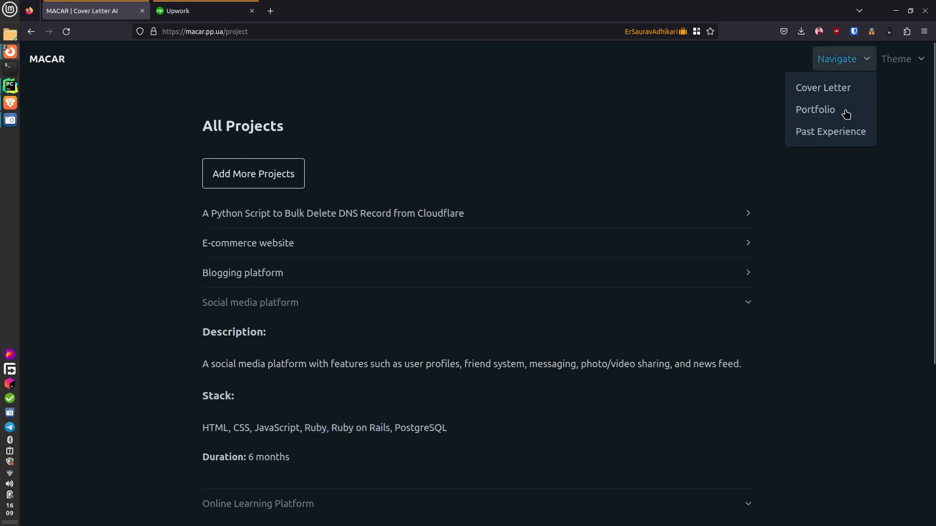
left_click(847, 132)
- Expand the ABC Inc., XYZ Corp and PQR Tech developer entries and scroll through their details
left_click(339, 217)
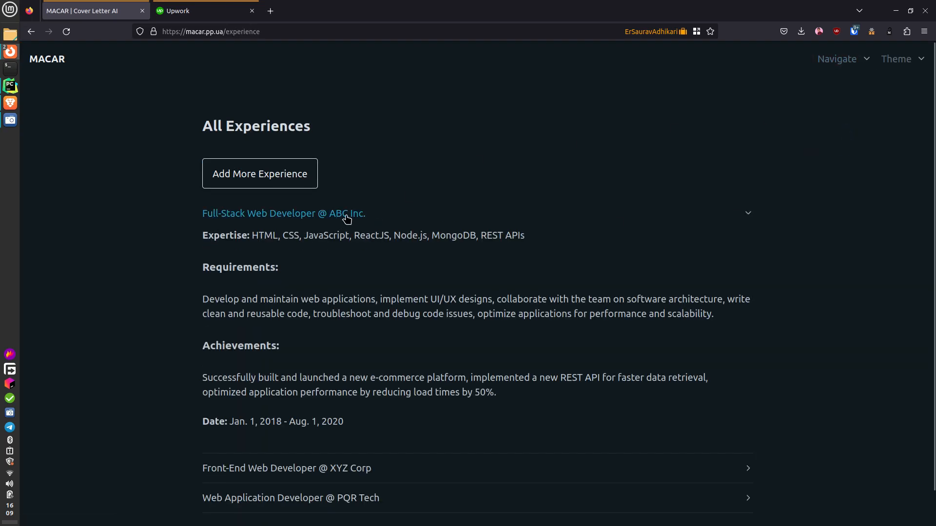
scroll(365, 307, "down", 1)
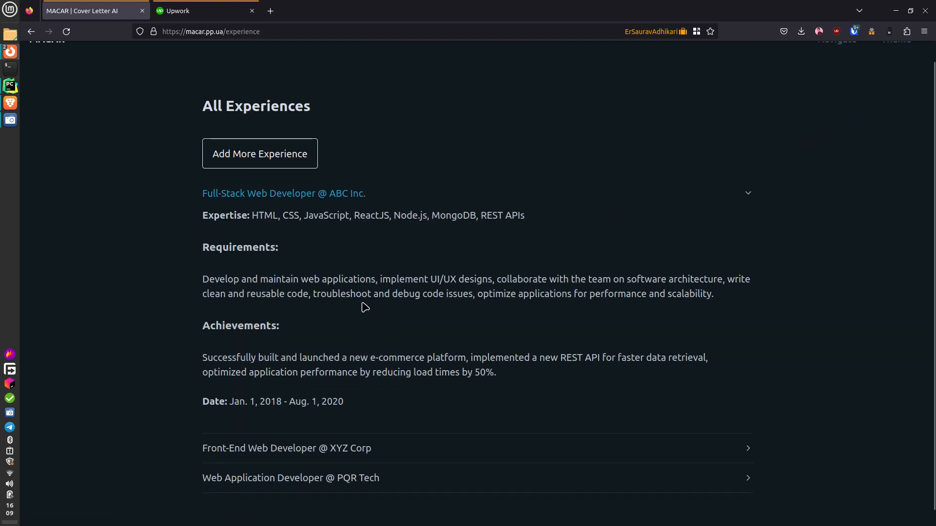
left_click(304, 437)
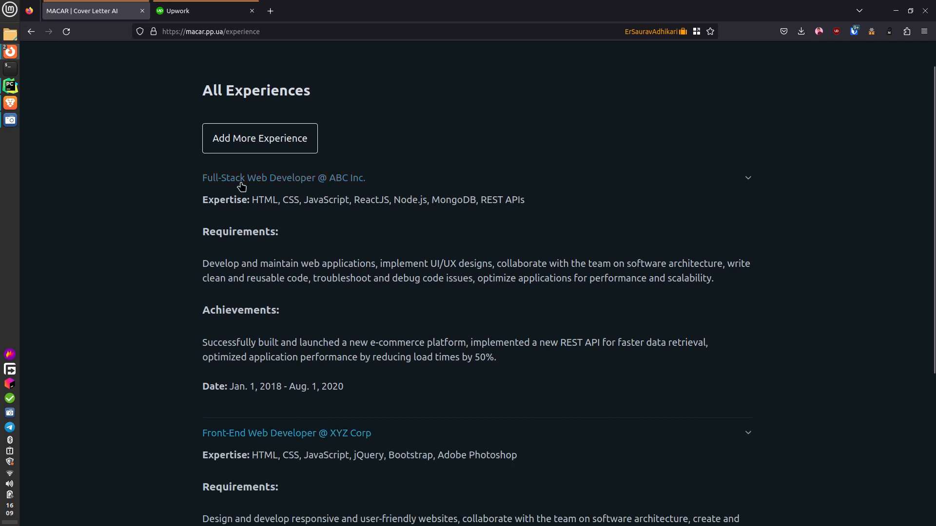
scroll(369, 200, "down", 5)
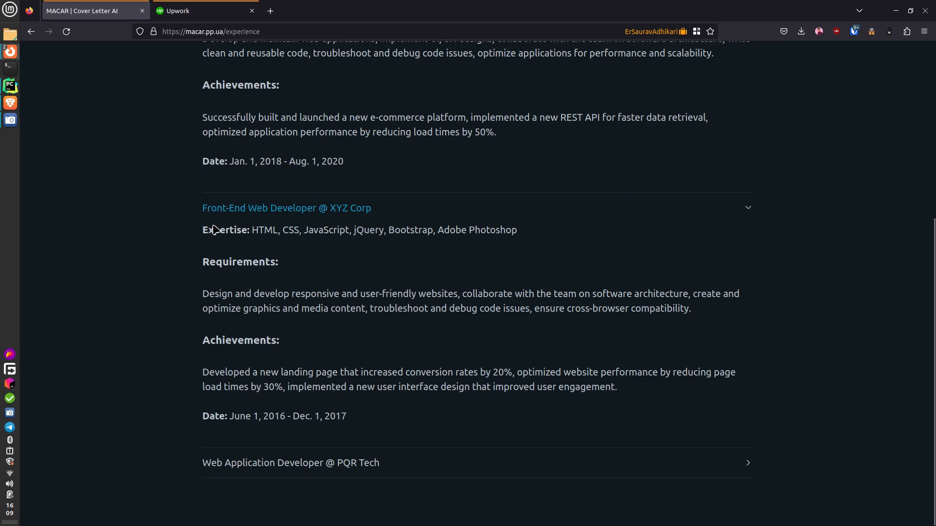
left_click(349, 464)
scroll(403, 324, "down", 5)
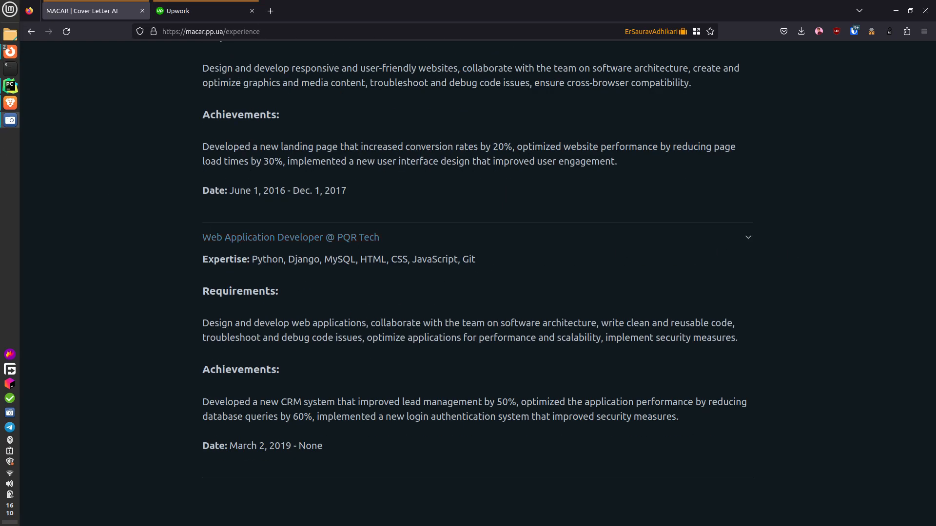
scroll(247, 223, "up", 10)
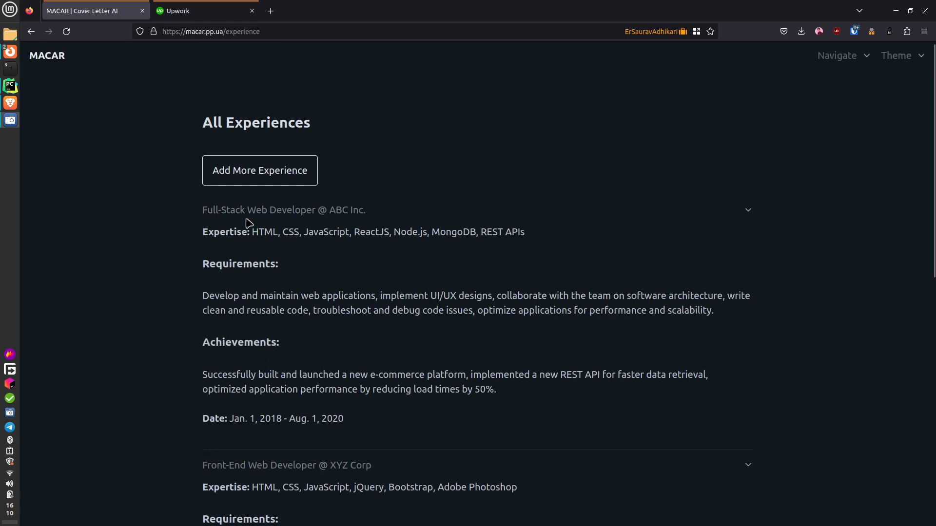
- Start a new experience titled Junior Web Developer at company MNQ Corp
left_click(247, 184)
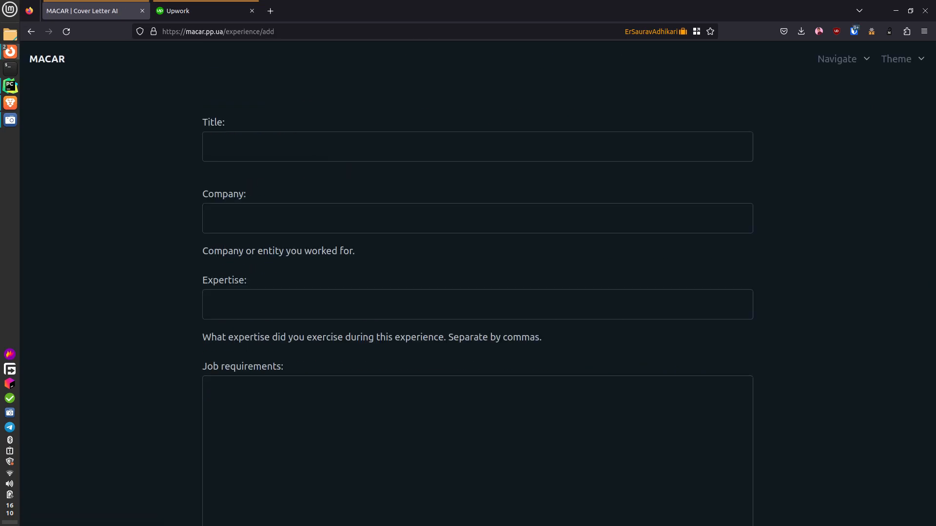
left_click(397, 145)
type("Seni")
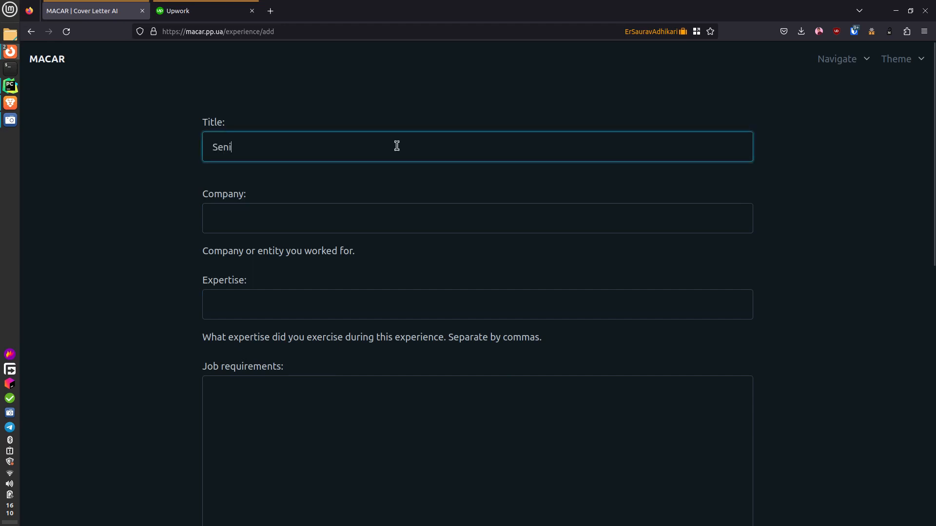
key("ctrl+a")
key("BackSpace")
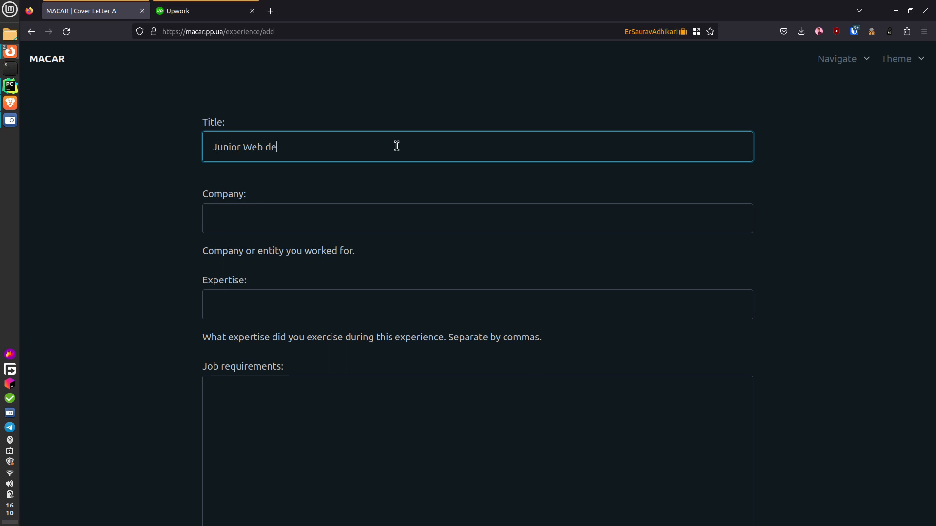
key("ctrl+BackSpace")
left_click(389, 225)
type("MNP")
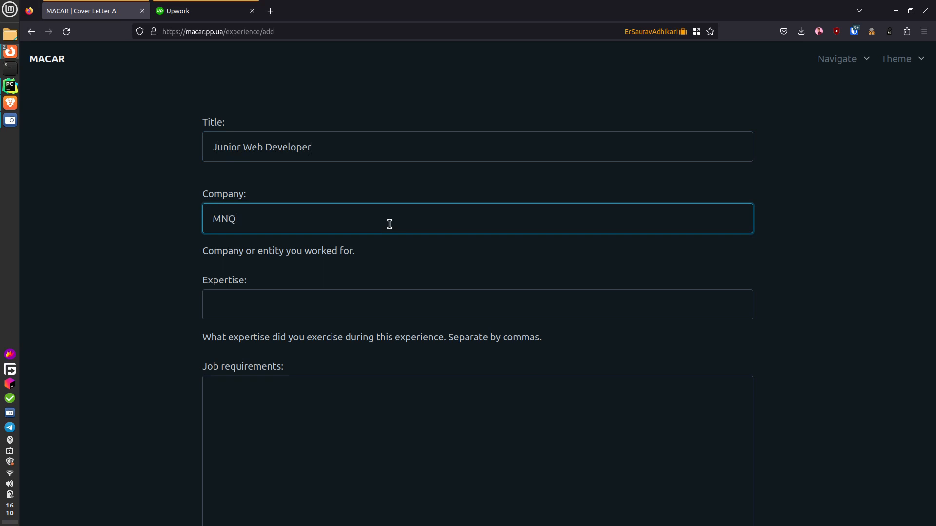
type(" Corp")
key("Tab")
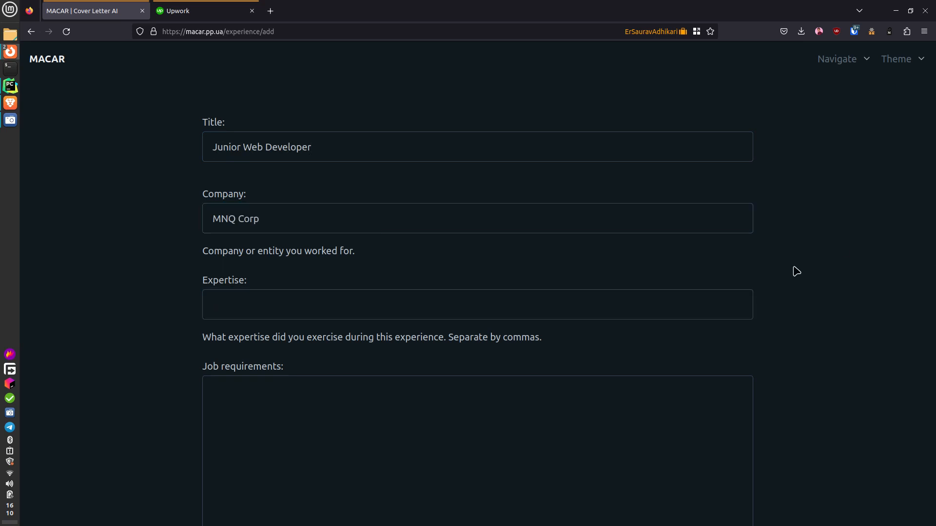
- Fill Expertise with the saved Ruby on Rails list and paste in the job requirements
left_click(376, 309)
left_click(495, 323)
scroll(495, 323, "down", 3)
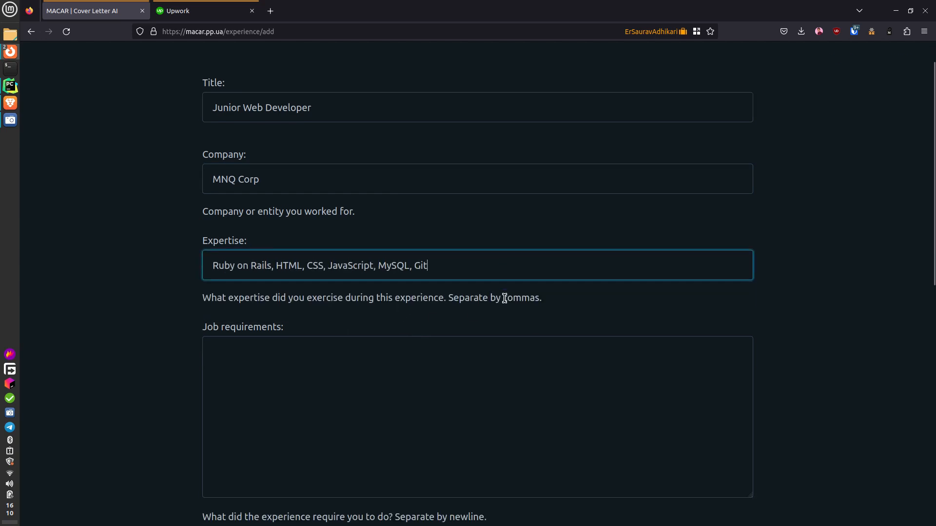
left_click(453, 318)
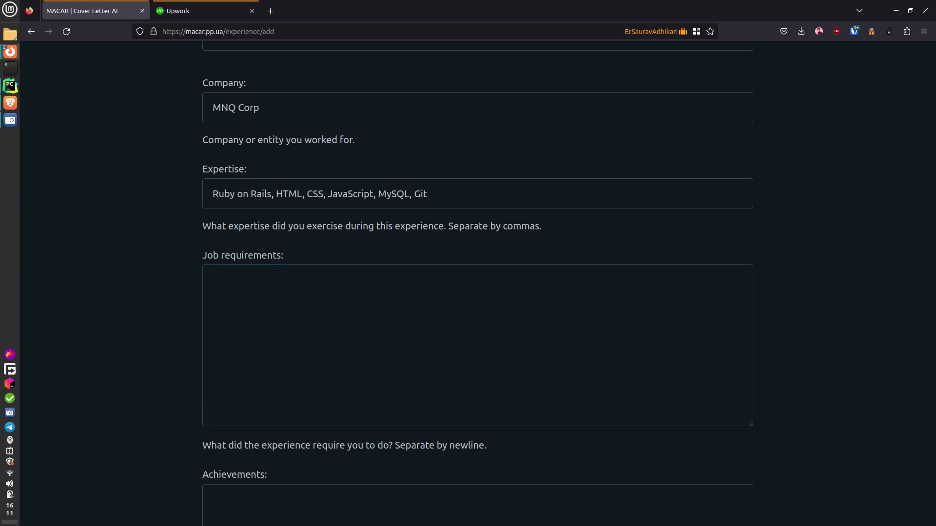
left_click(539, 367)
type("Develop and maintain web applications using Ruby on Rails, write clean and efficient code, collaborate with the team on software architecture, troubleshoot and debug code issues, optimize applications for performance and scalability.")
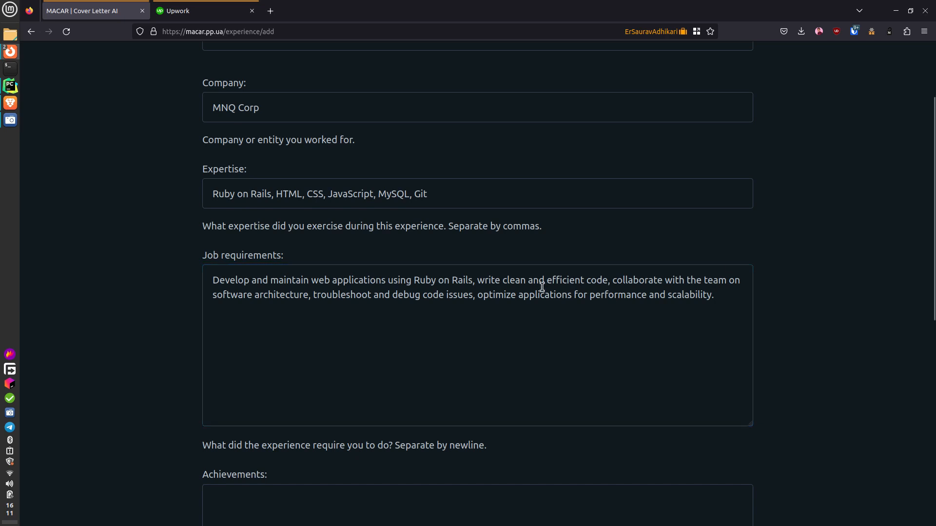
- Paste the achievements: customer-orders web app, 40% faster page loads, legacy refactoring
scroll(416, 333, "down", 5)
left_click(344, 278)
type("Built and launched a new web application for managing customer orders, optimized the application performance by reducing page load times by 40%, collaborated with the team to refactor legacy code for improved maintainability.")
key("BackSpace")
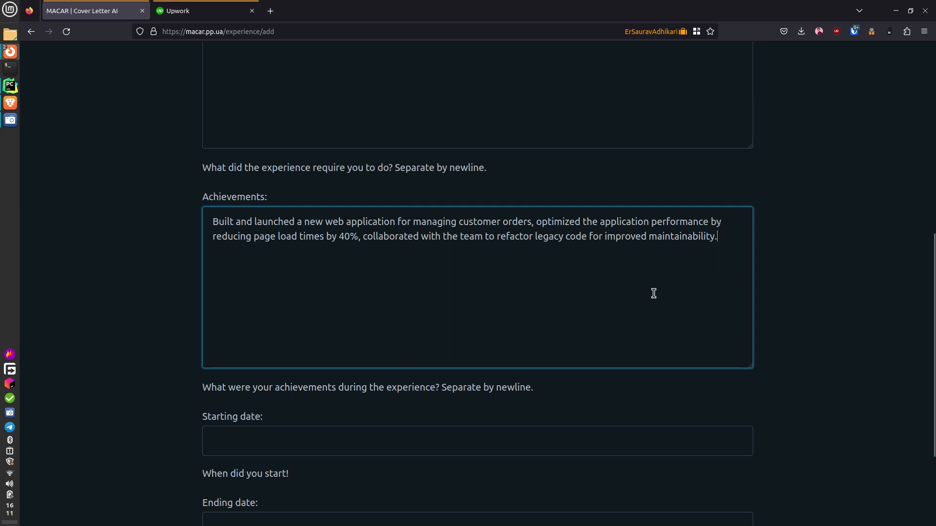
scroll(653, 292, "down", 3)
left_click(360, 312)
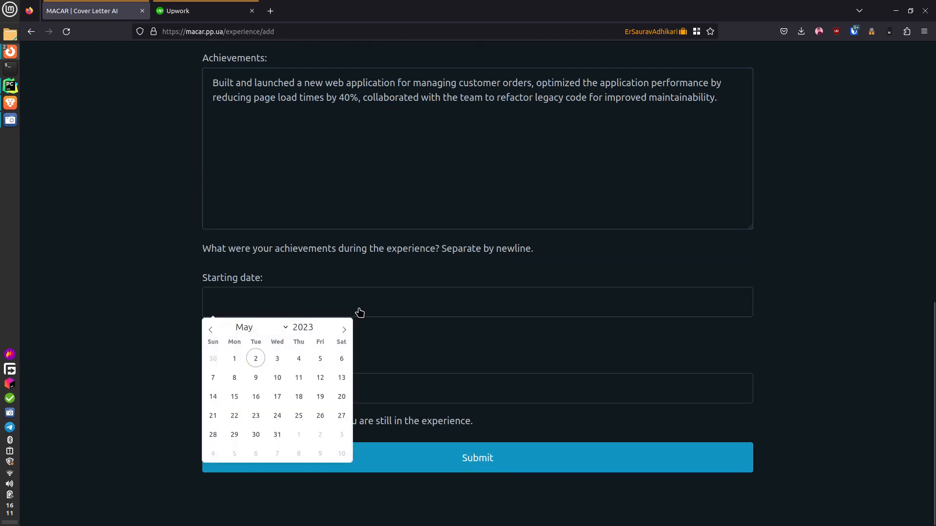
- Set the experience's starting date to 2019-05-01
left_click(296, 327)
type("2019")
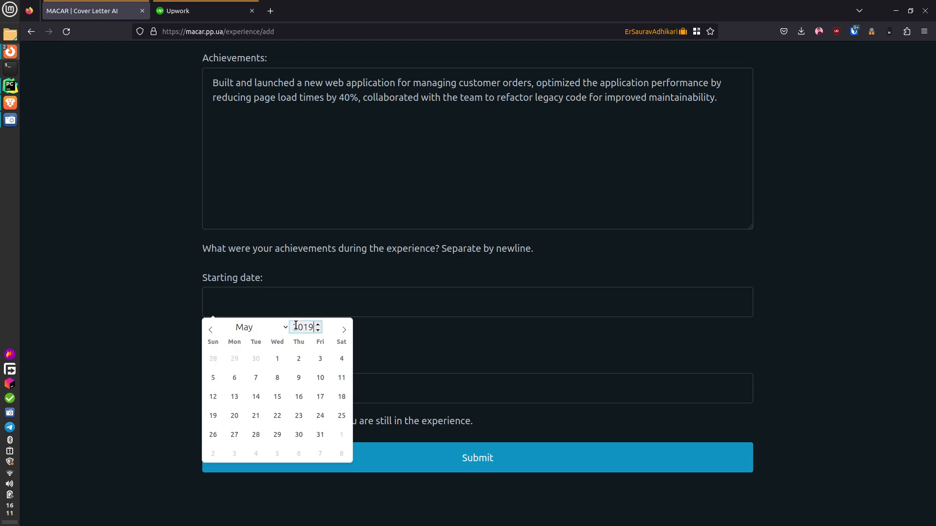
left_click(276, 361)
- Set the ending date to 2021-12-01 and submit the experience
left_click(390, 397)
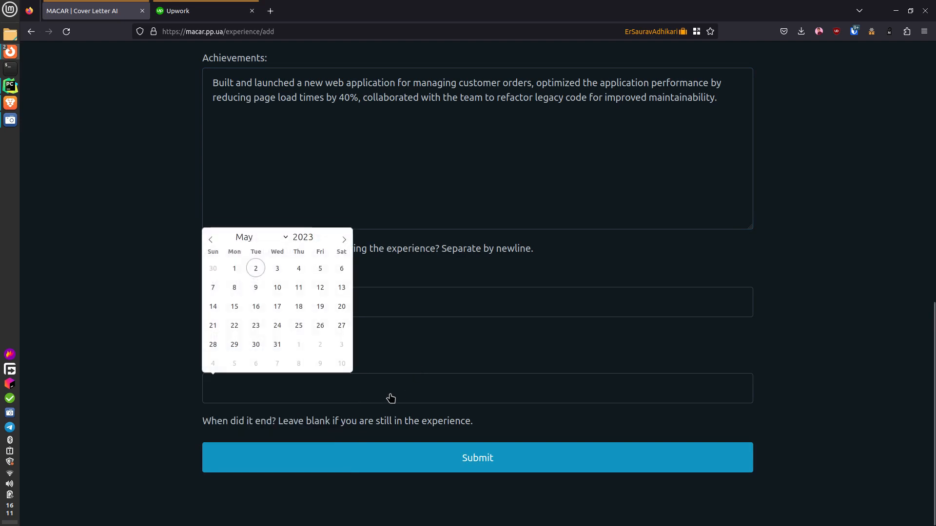
left_click(477, 358)
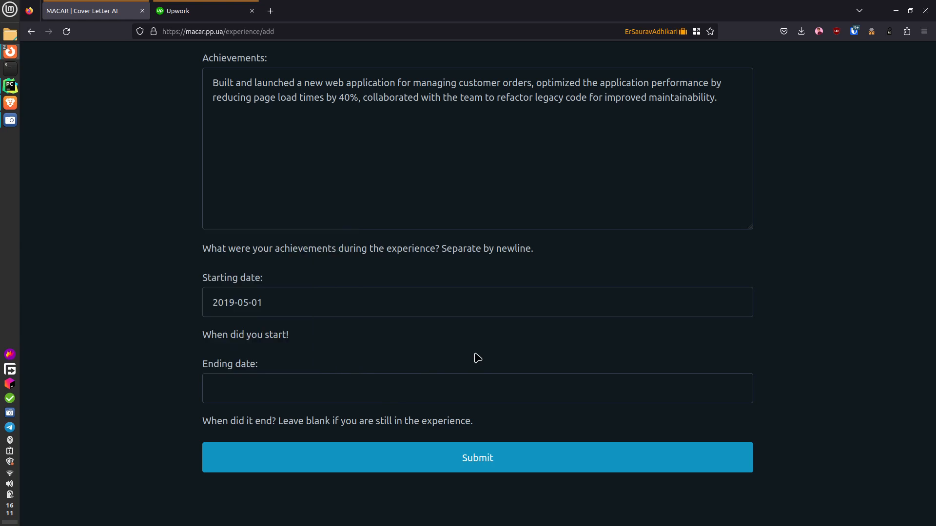
left_click(287, 395)
left_click(304, 235)
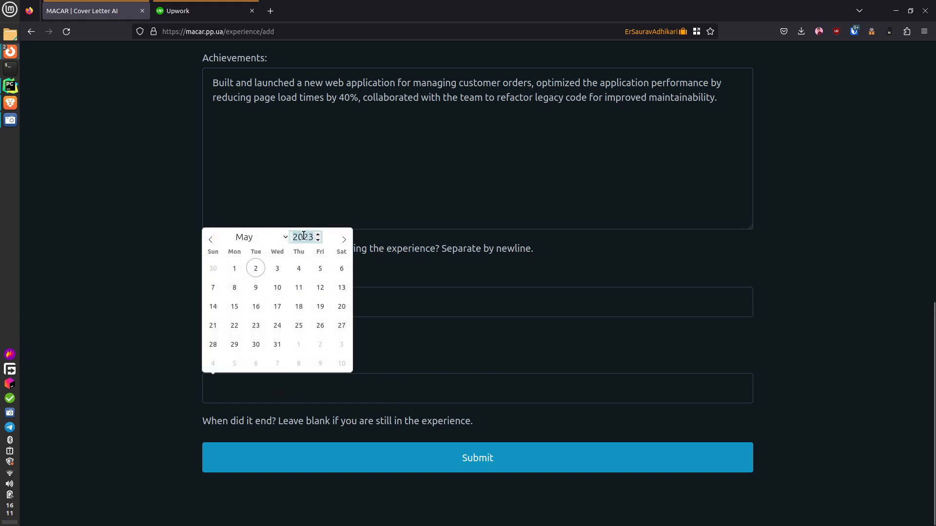
type("2021")
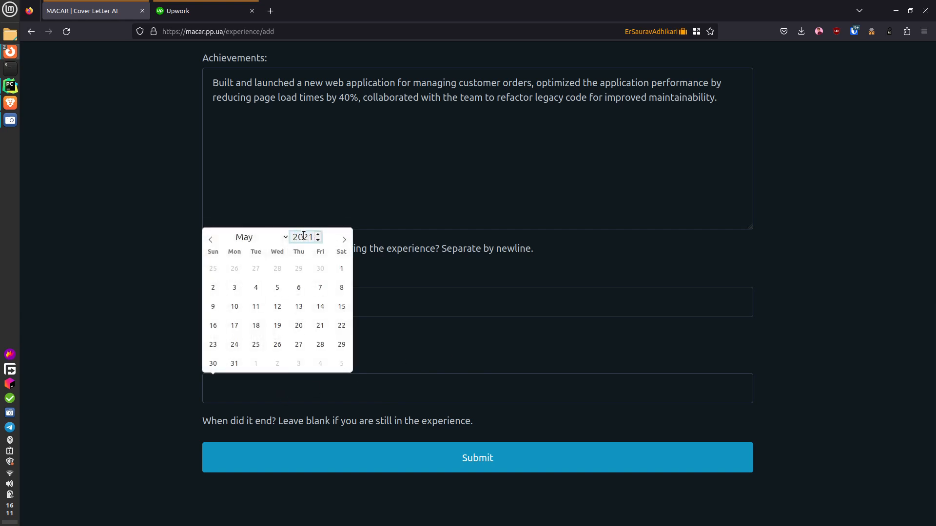
left_click(261, 237)
left_click(254, 425)
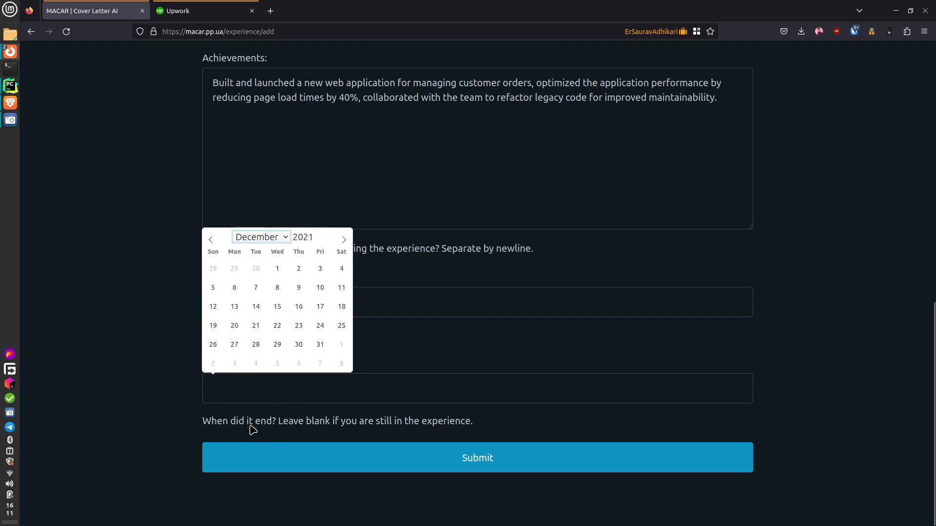
left_click(278, 272)
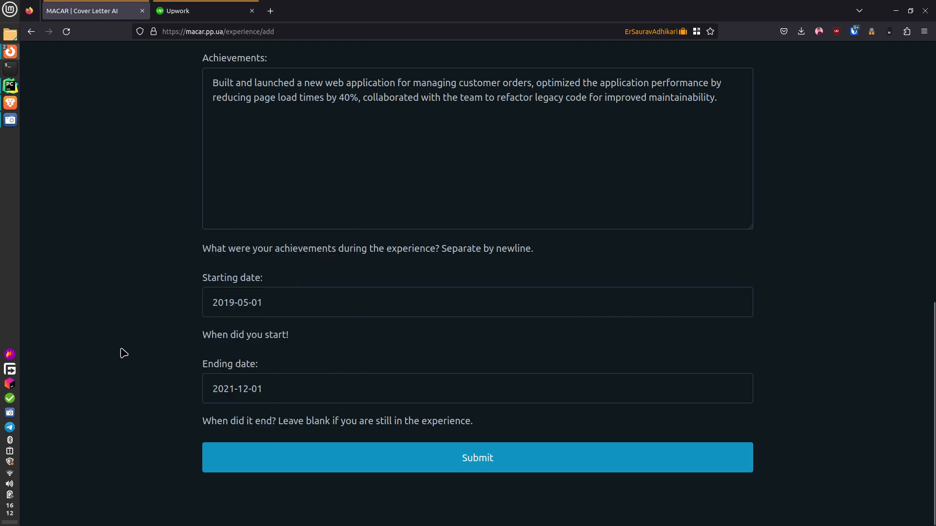
left_click(412, 462)
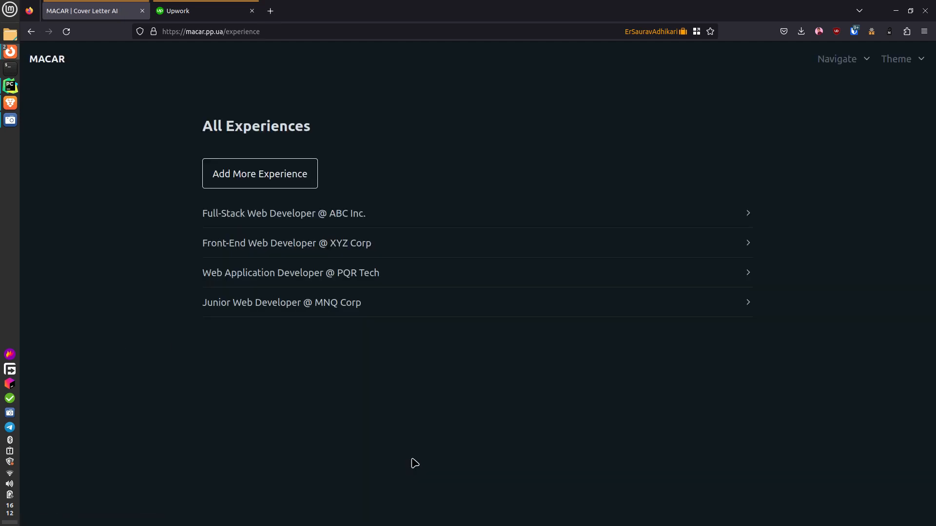
- Expand the saved Junior Web Developer @ MNQ Corp entry to verify its details
left_click(276, 309)
scroll(408, 470, "down", 2)
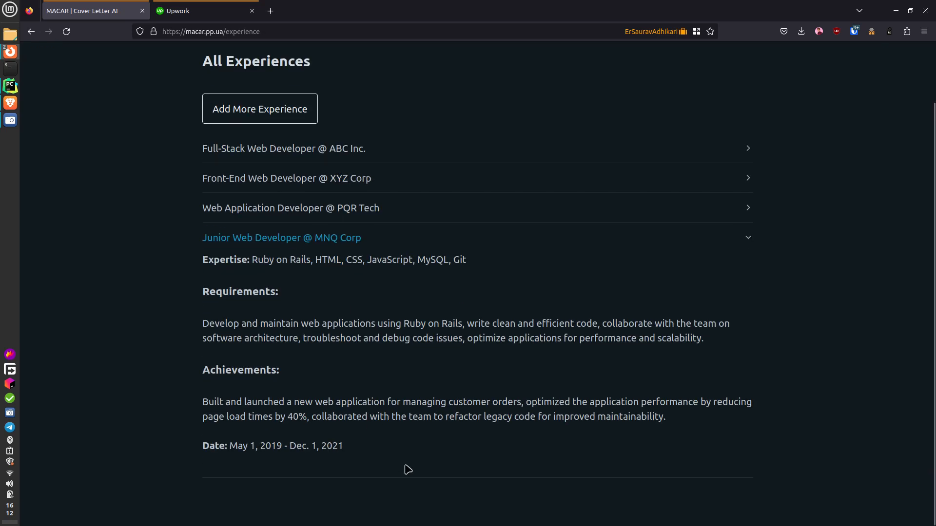
scroll(408, 469, "up", 2)
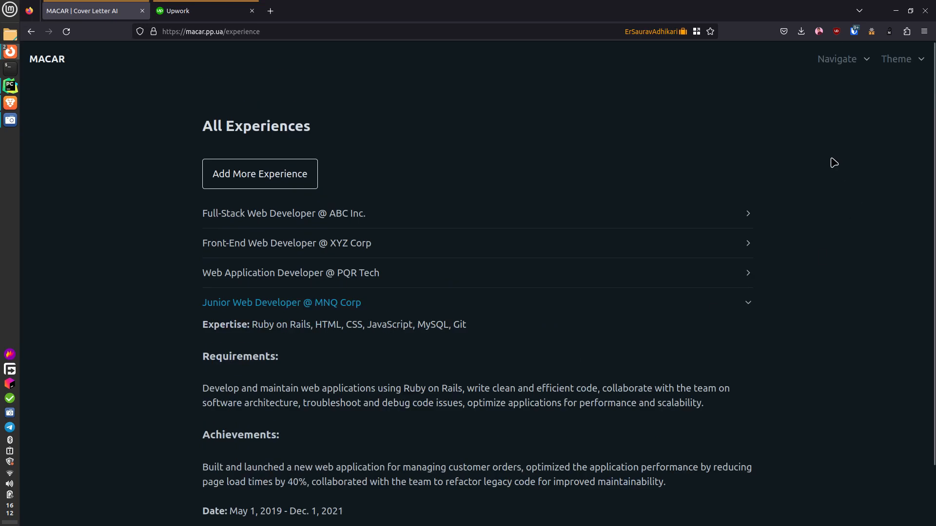
- Start a blank new cover letter from the Cover Letter page, then switch to the Upwork feed
left_click(833, 61)
left_click(832, 89)
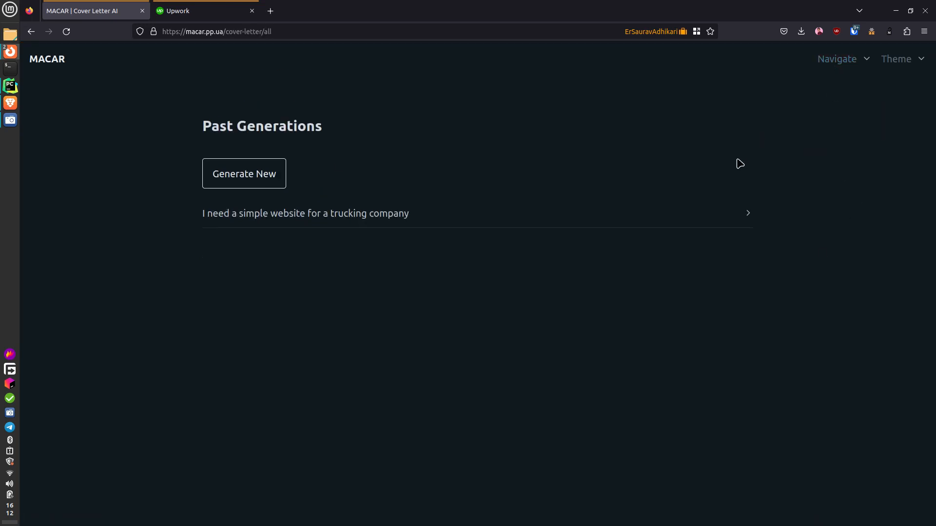
left_click(277, 174)
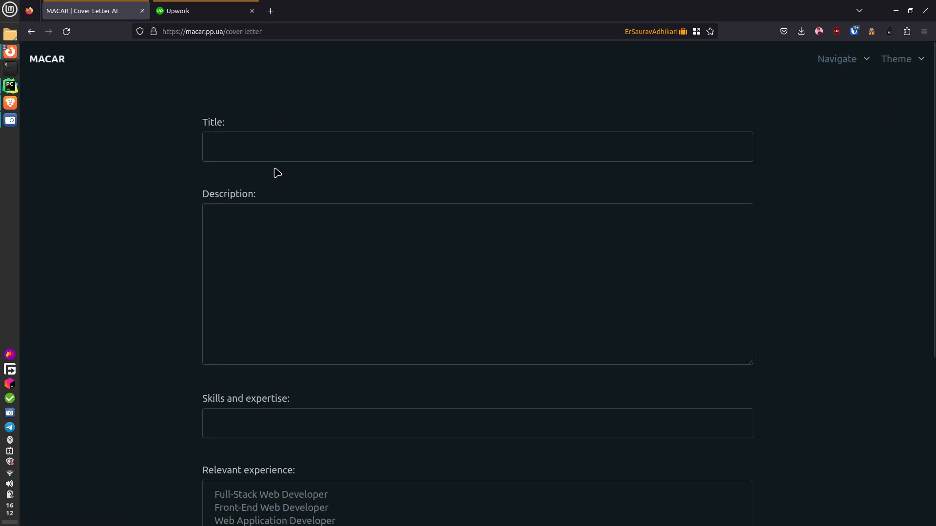
left_click(230, 6)
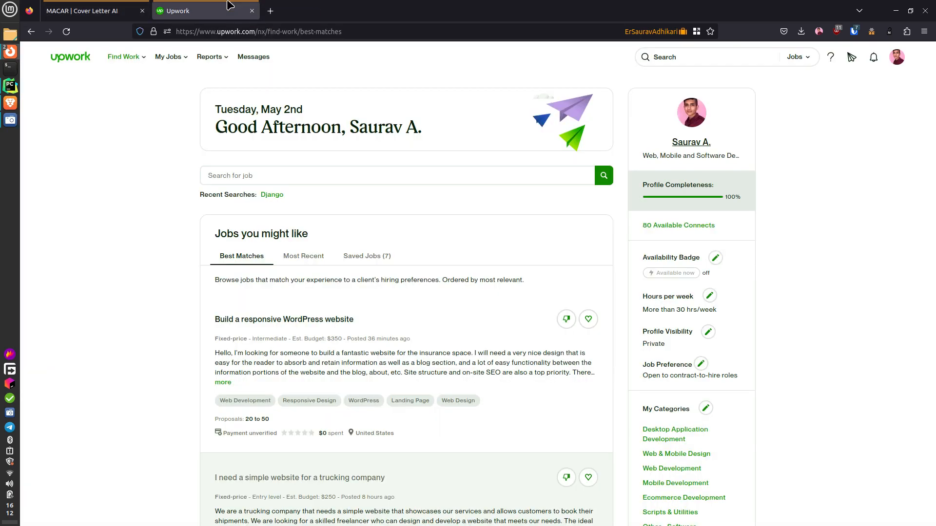
- Search Upwork jobs for 'Ruby on rails'
left_click(272, 176)
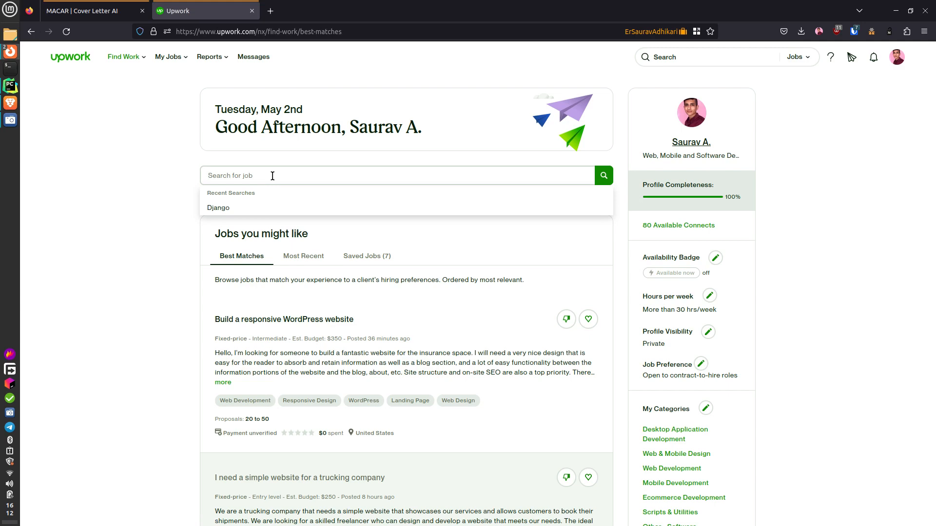
type("Ruby ")
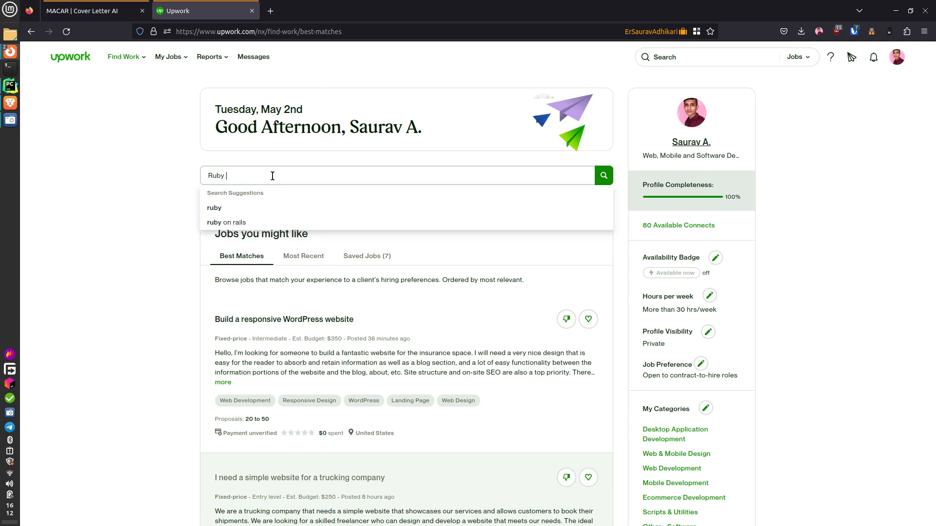
type("on rails")
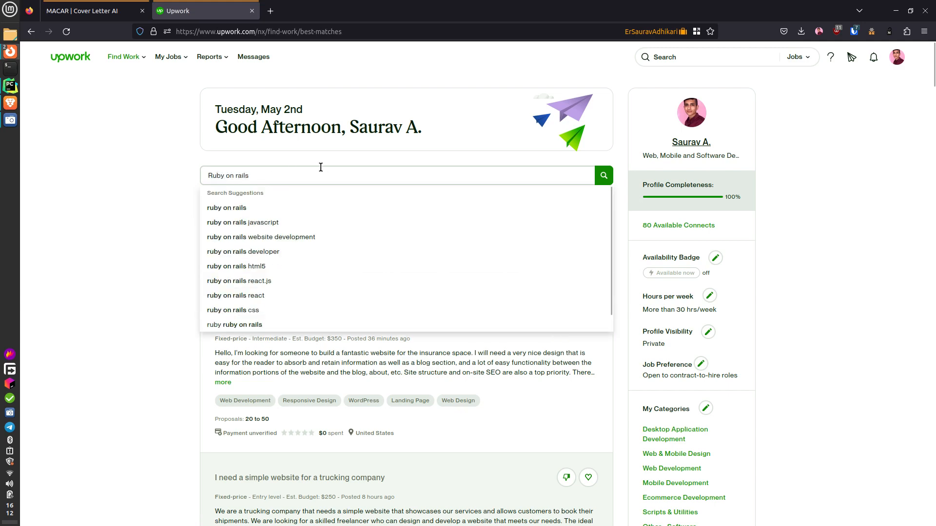
left_click(305, 208)
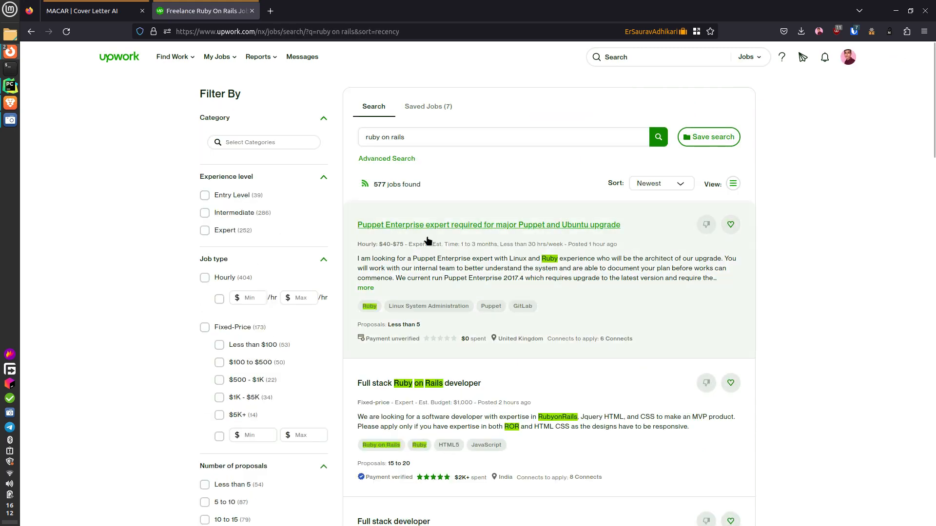
- Review the Puppet Enterprise job's details, then close them to return to the 577 results
left_click(453, 251)
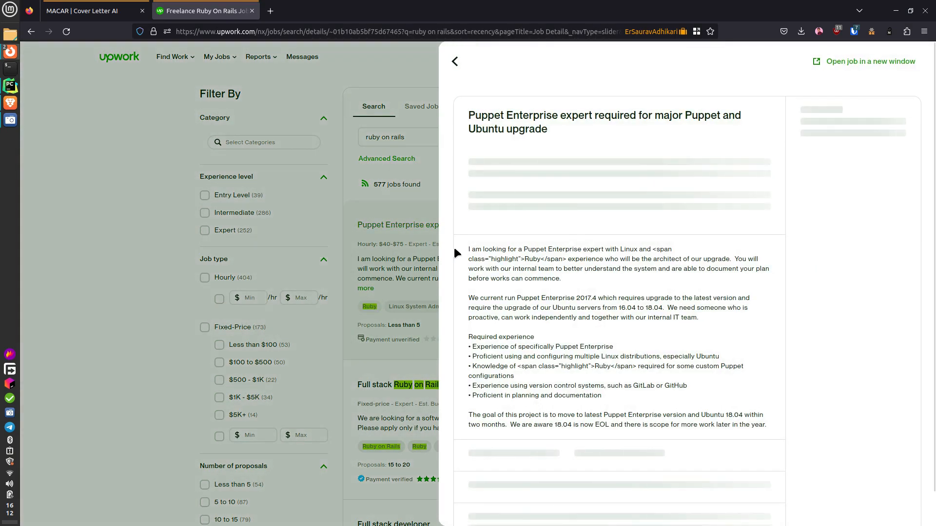
triple_click(540, 115)
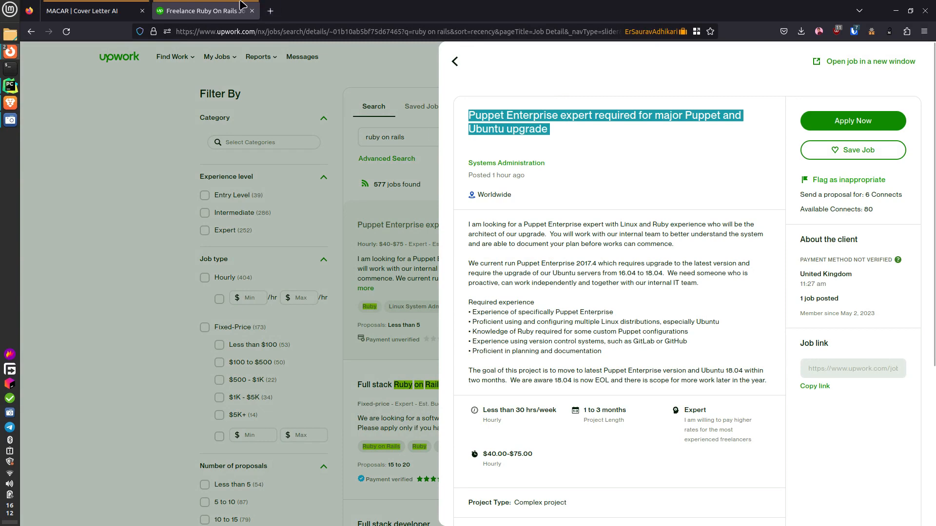
scroll(592, 250, "down", 5)
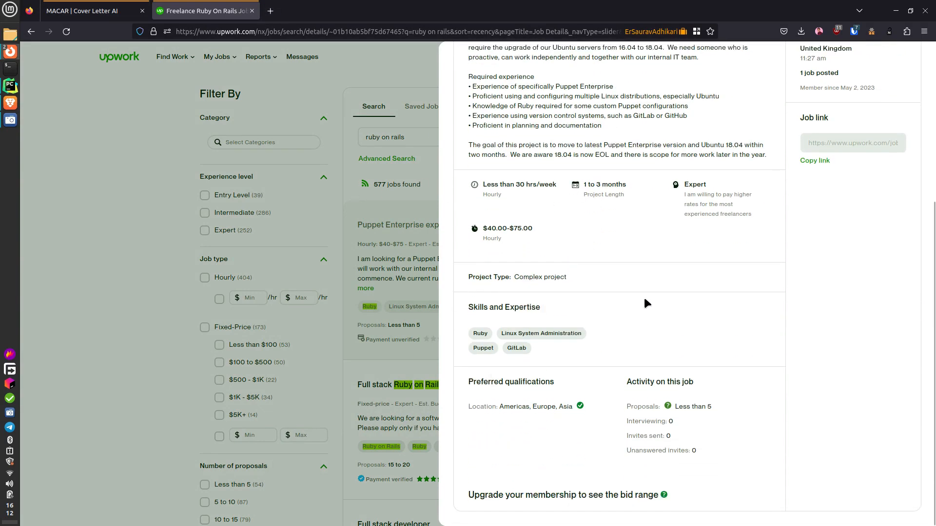
scroll(633, 295, "up", 5)
scroll(633, 296, "down", 4)
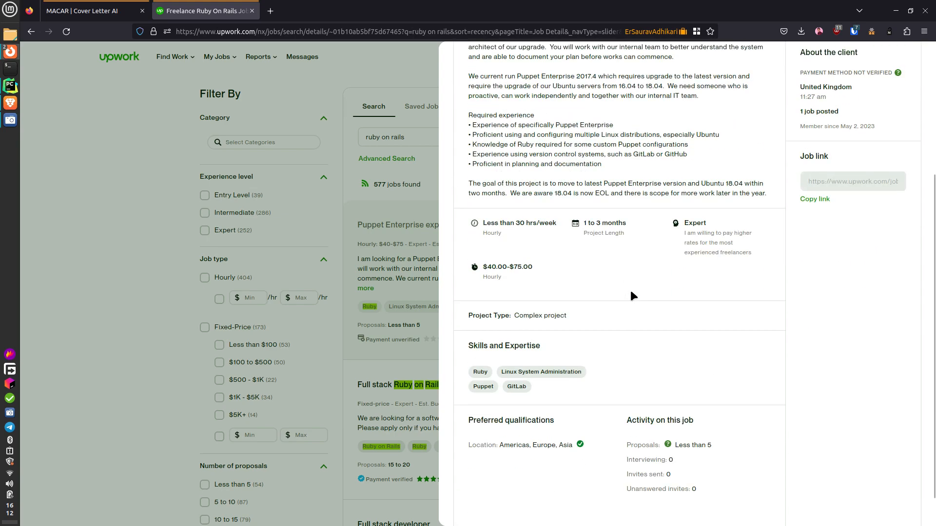
left_click(410, 295)
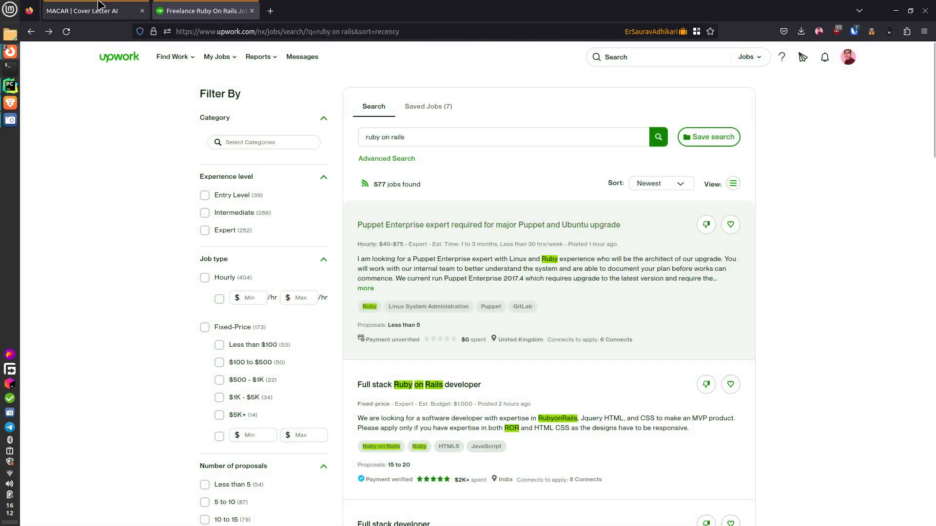
- Check the first project's details on MACAR's portfolio page
left_click(78, 10)
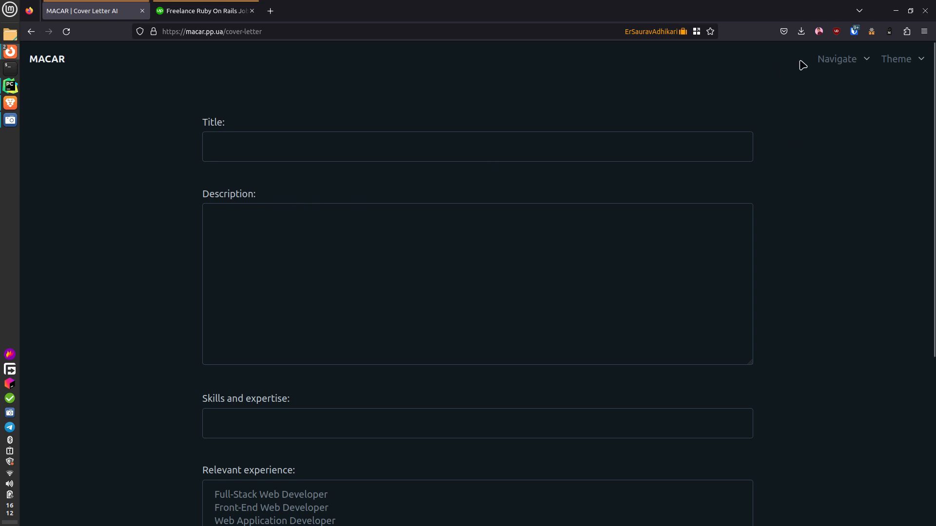
left_click(835, 60)
left_click(838, 121)
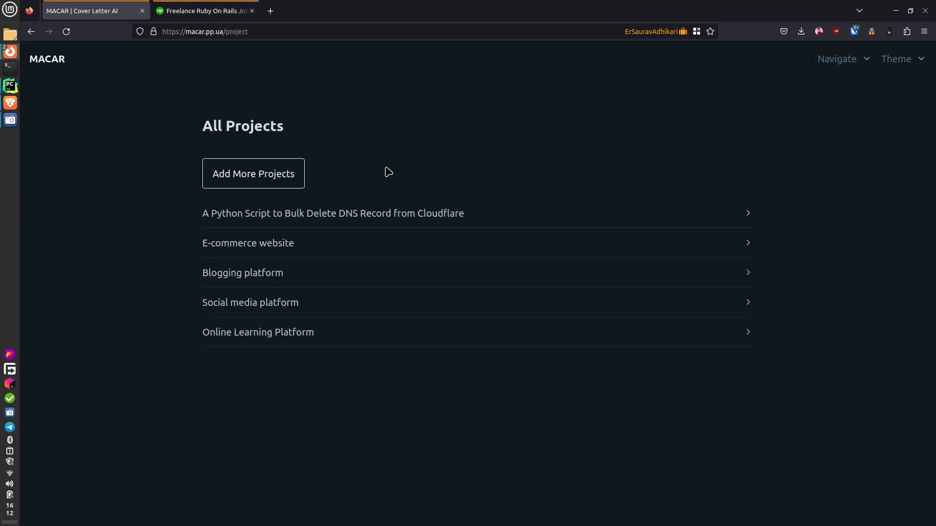
left_click(330, 218)
left_click(382, 218)
- Open the Full stack Ruby on Rails developer job in Upwork and copy its title
left_click(229, 9)
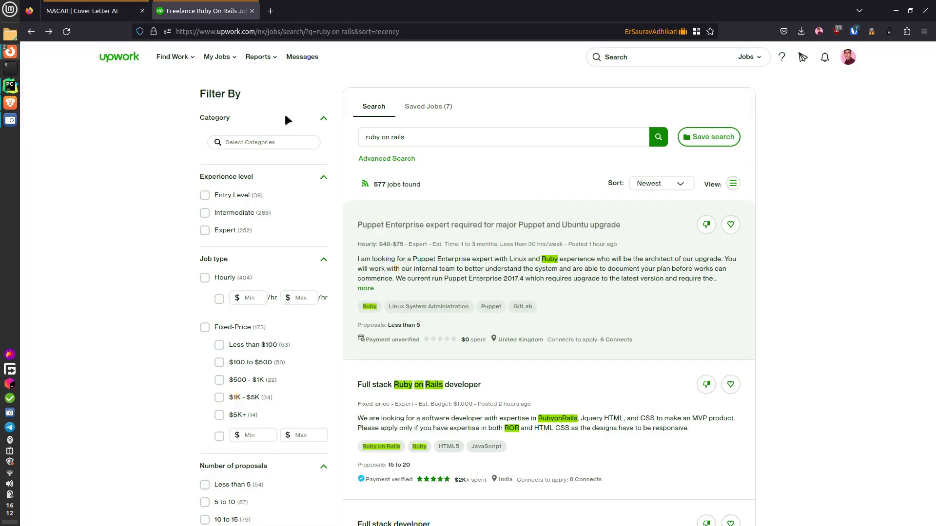
scroll(429, 316, "down", 2)
left_click(478, 306)
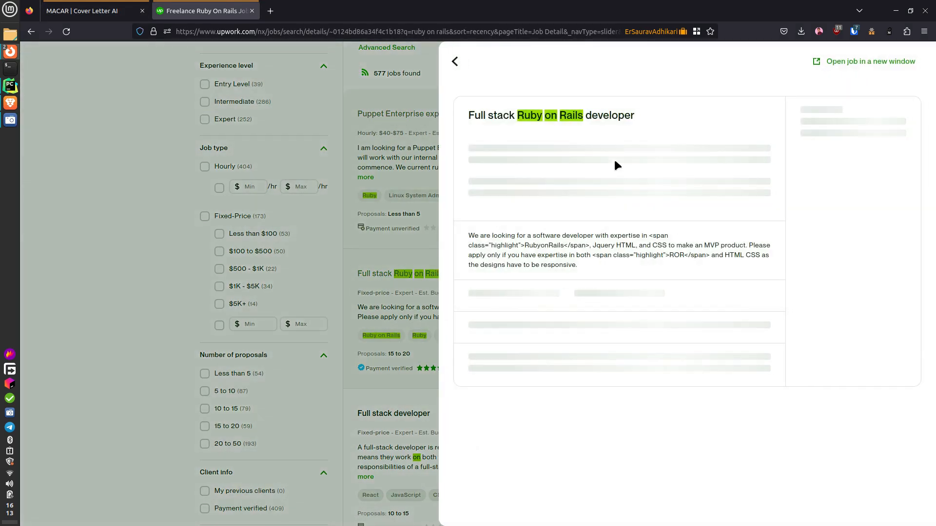
left_click_drag(654, 119, 461, 122)
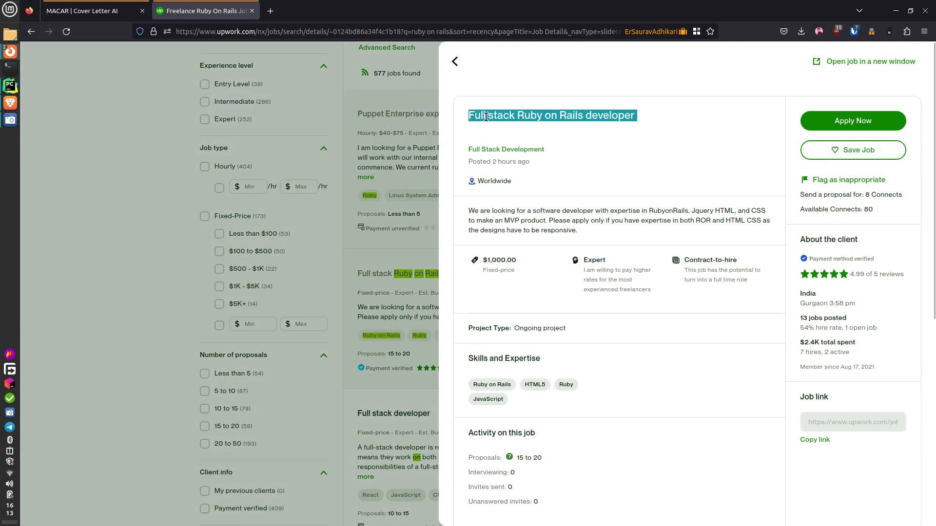
right_click(525, 118)
left_click(541, 128)
- Start a new cover letter from MACAR's Cover Letters page
left_click(119, 6)
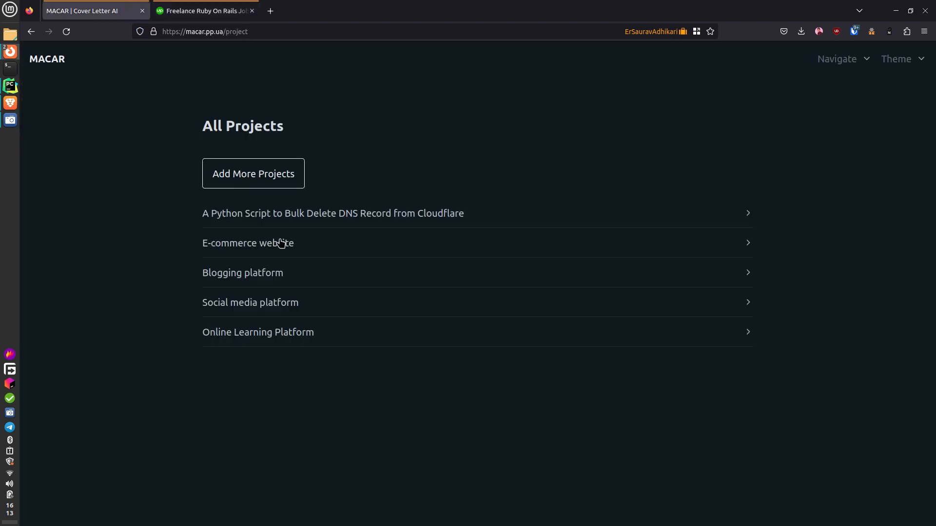
left_click(822, 66)
left_click(824, 89)
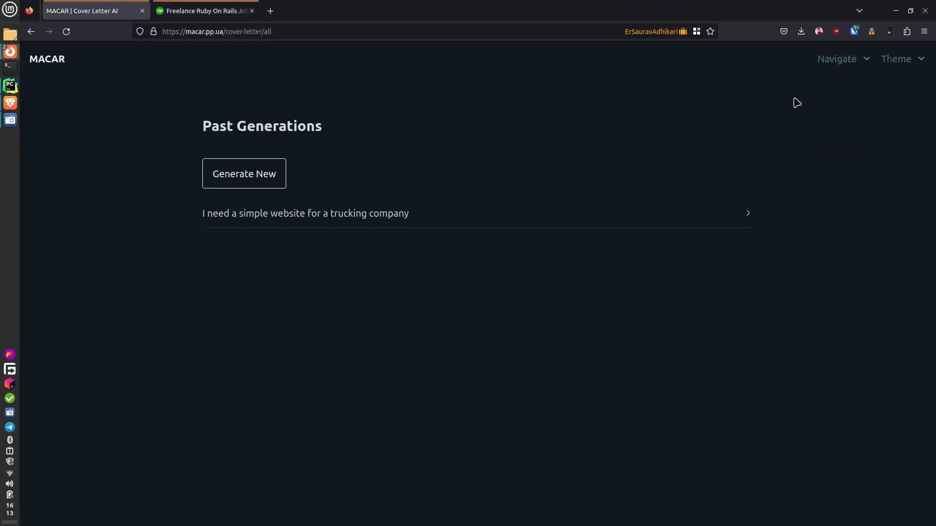
left_click(249, 177)
- Paste the job title into Title and the job description into Description, deleting its blank first line
left_click(253, 134)
key("ctrl+v")
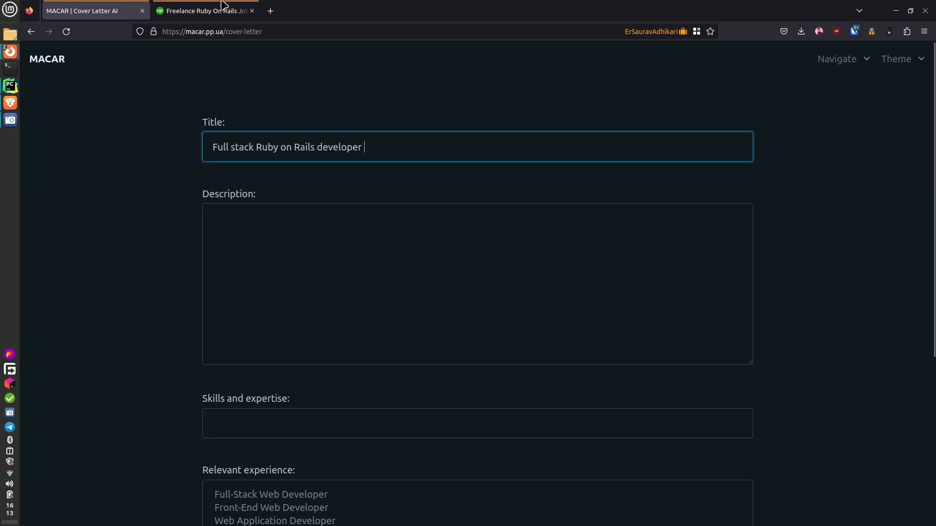
left_click(205, 11)
triple_click(498, 207)
key("ctrl+c")
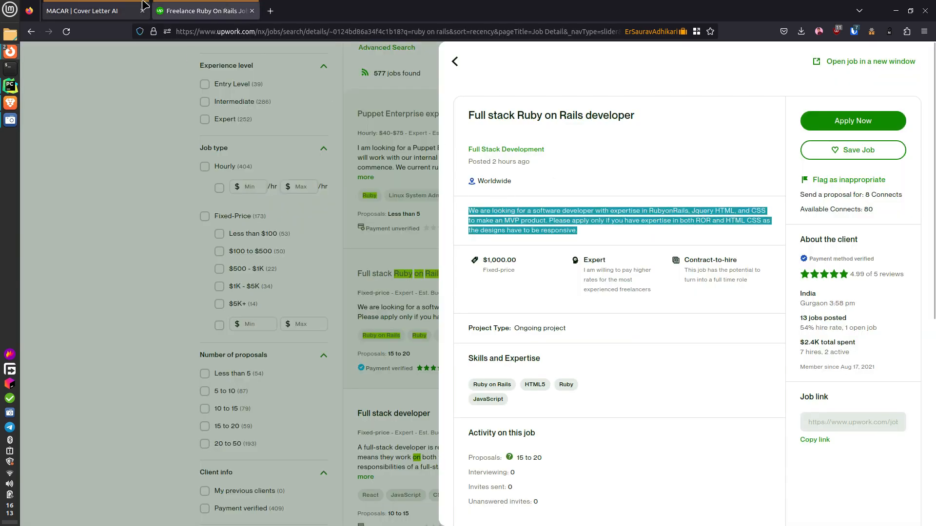
left_click(88, 11)
left_click(289, 261)
key("ctrl+v")
left_click(273, 216)
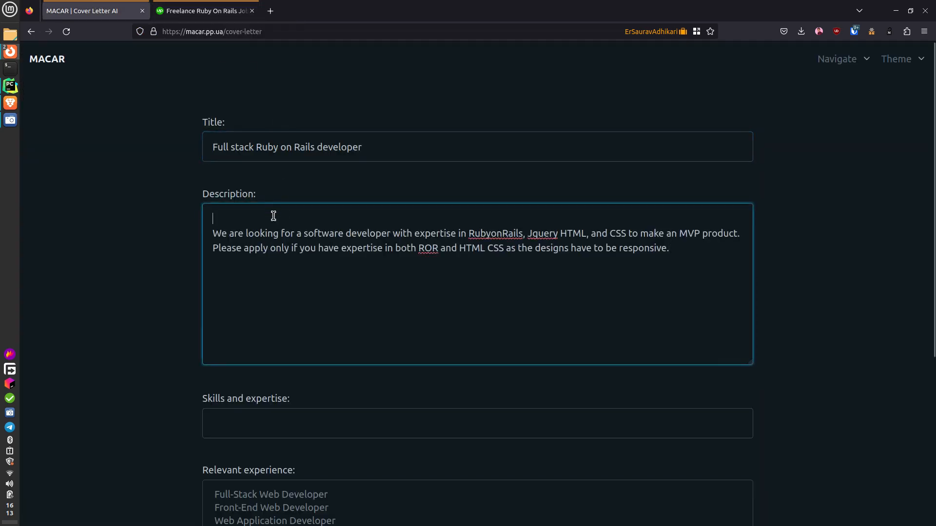
key("Delete")
- Copy the job's skills from Upwork into Skills as 'Ruby on Rails, HTML5, Ruby, JavaScript'
left_click(204, 11)
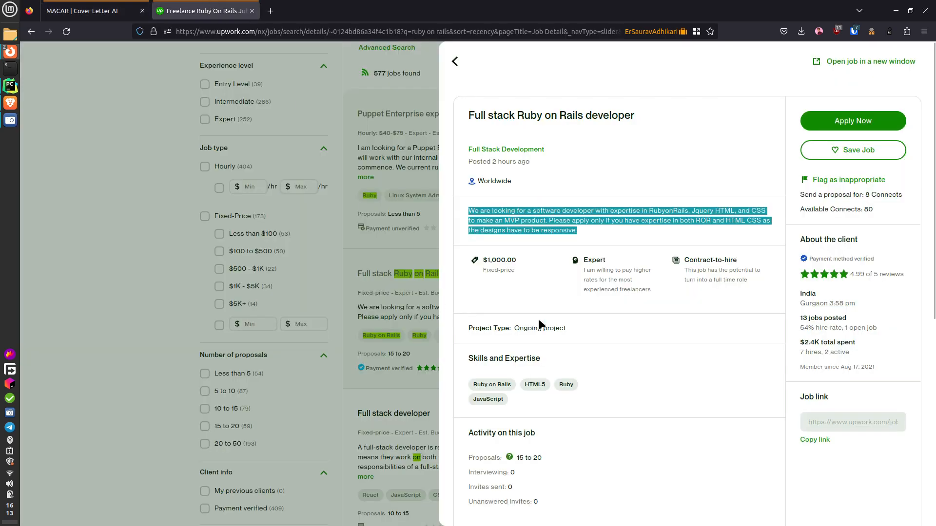
left_click_drag(526, 402, 458, 385)
left_click(92, 6)
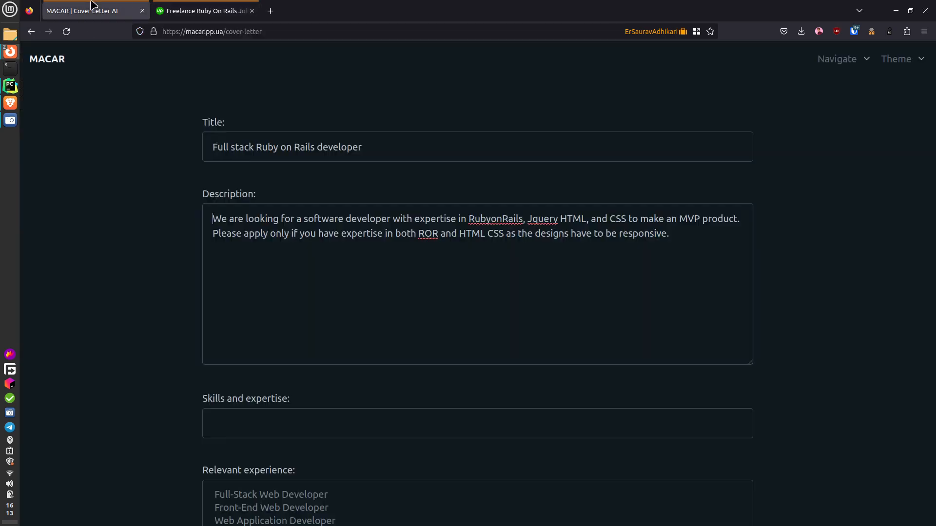
left_click(261, 418)
key("ctrl+v")
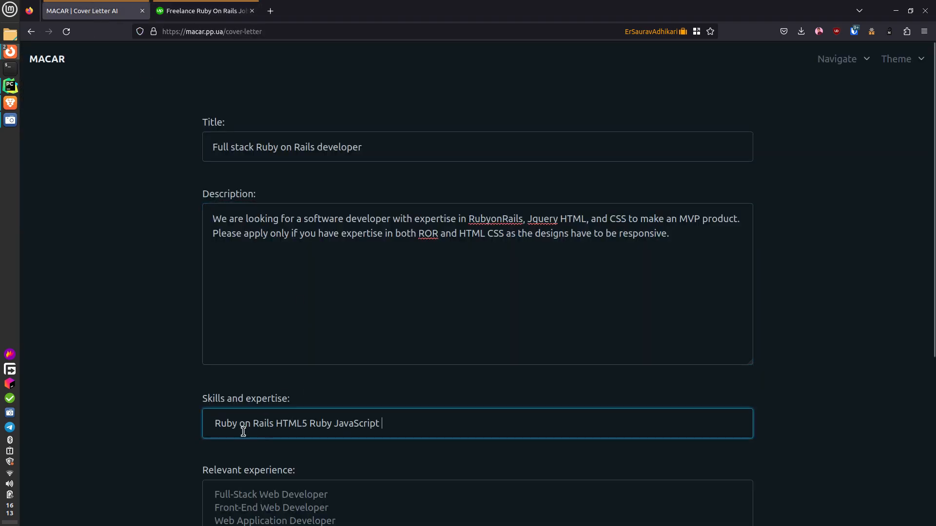
left_click(273, 423)
type(",")
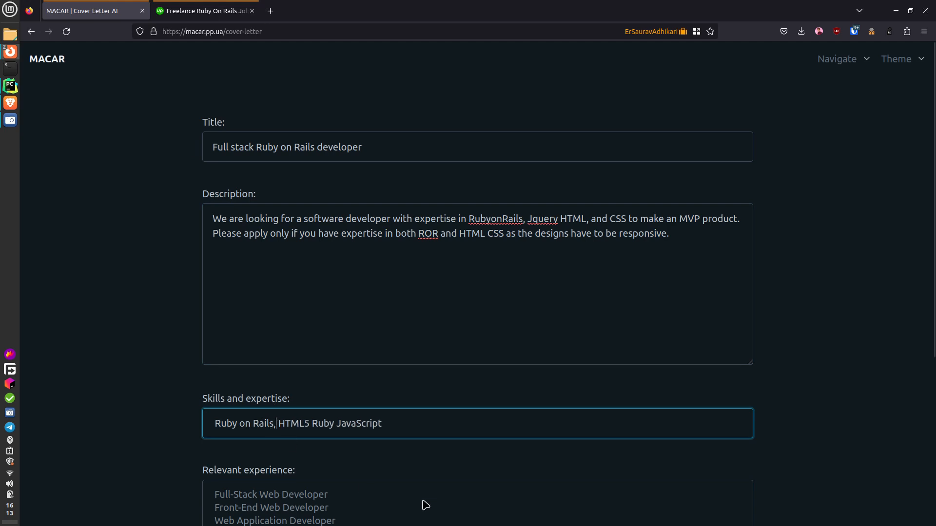
key("ctrl+Right")
type(",")
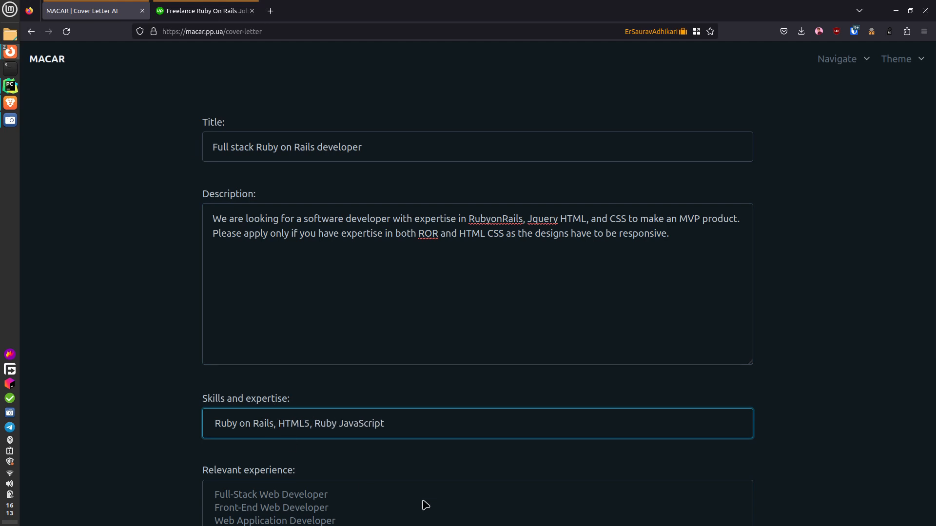
key("ctrl+Right")
type(",")
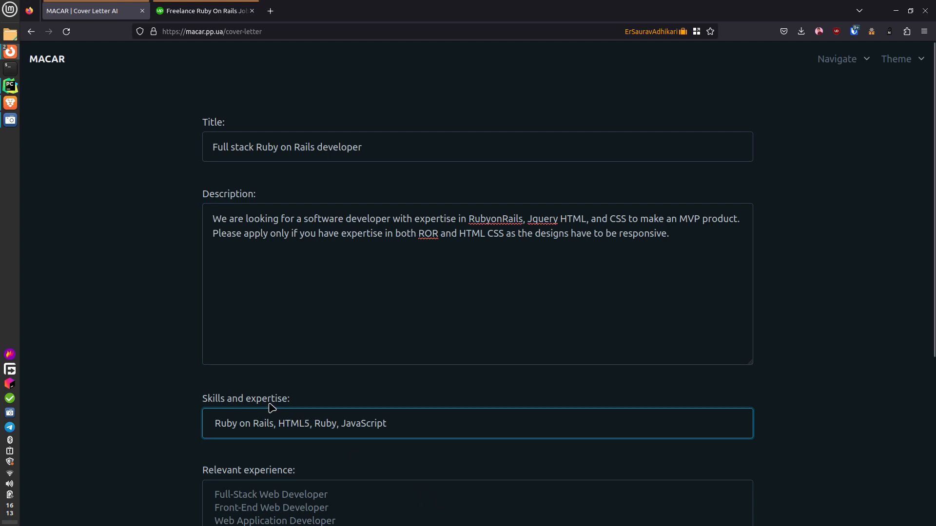
- Select Junior Web Developer as the only experience entry
scroll(270, 409, "down", 5)
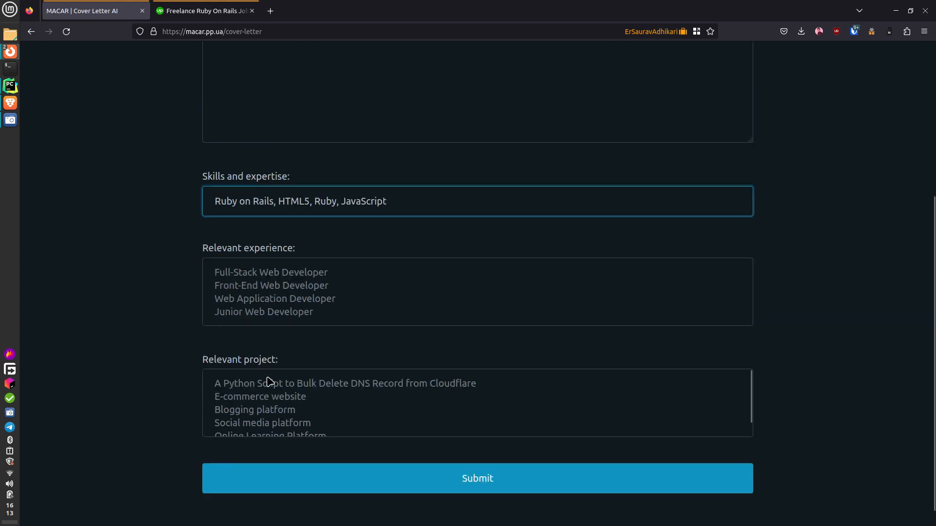
scroll(266, 296, "down", 1)
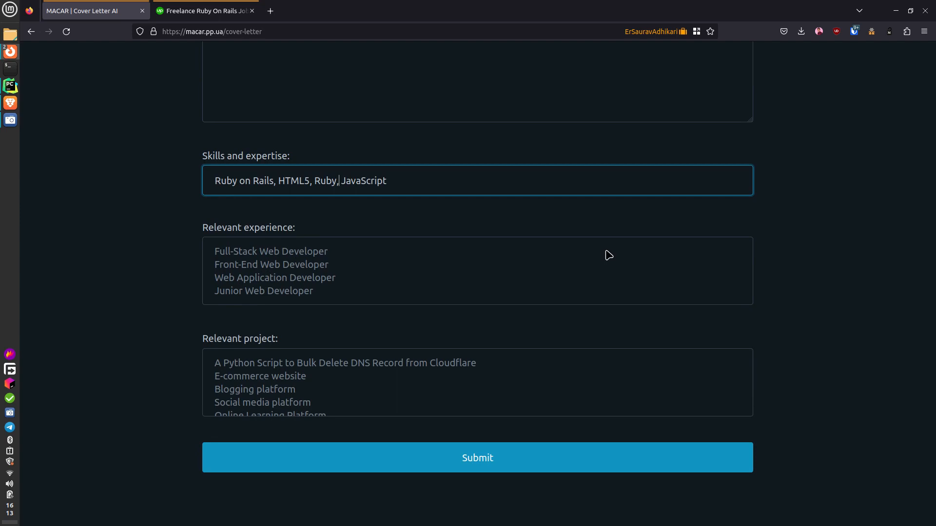
left_click_drag(214, 246, 282, 310)
left_click(280, 311)
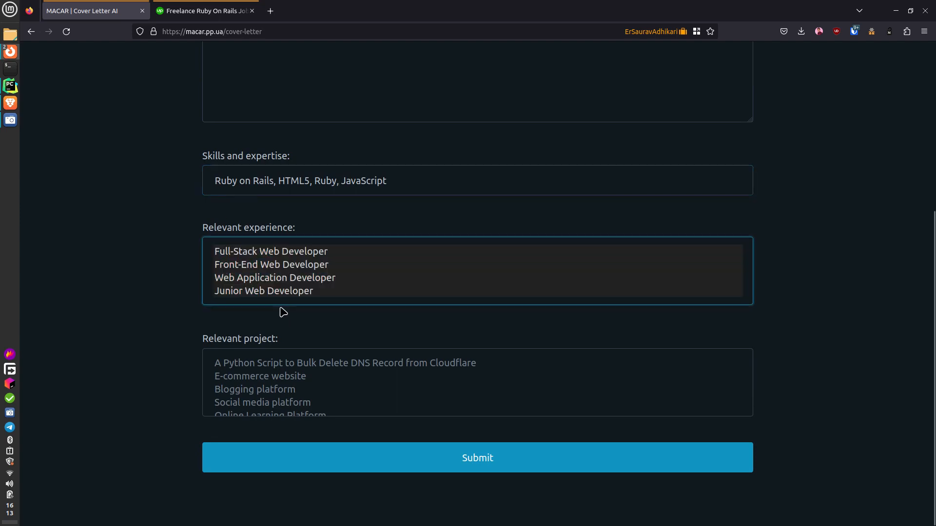
triple_click(276, 296)
key("Tab")
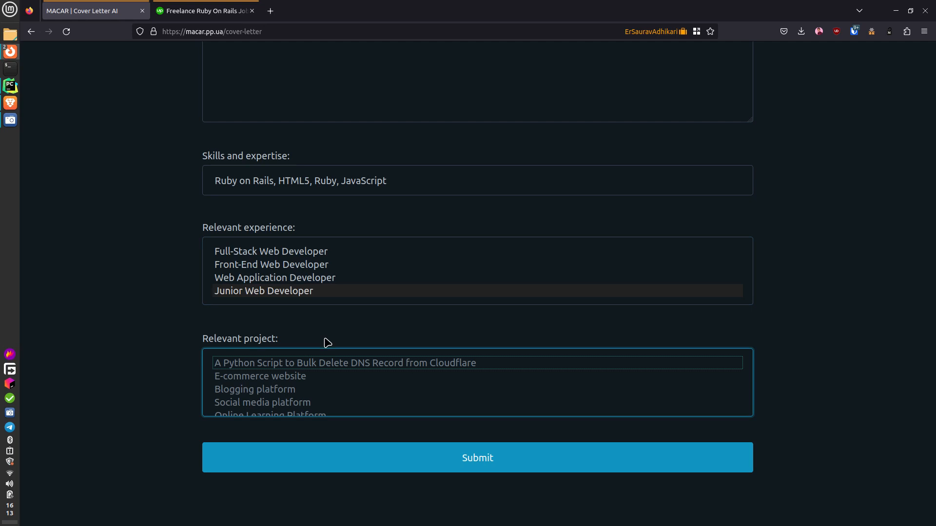
- Review the Online Learning Platform and Social media platform stacks on the Portfolio page
scroll(324, 389, "down", 1)
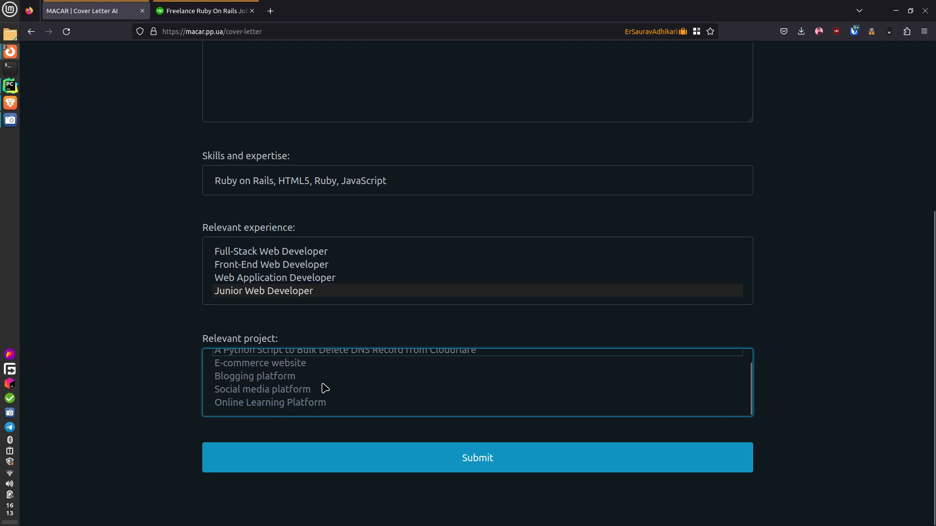
scroll(156, 291, "up", 5)
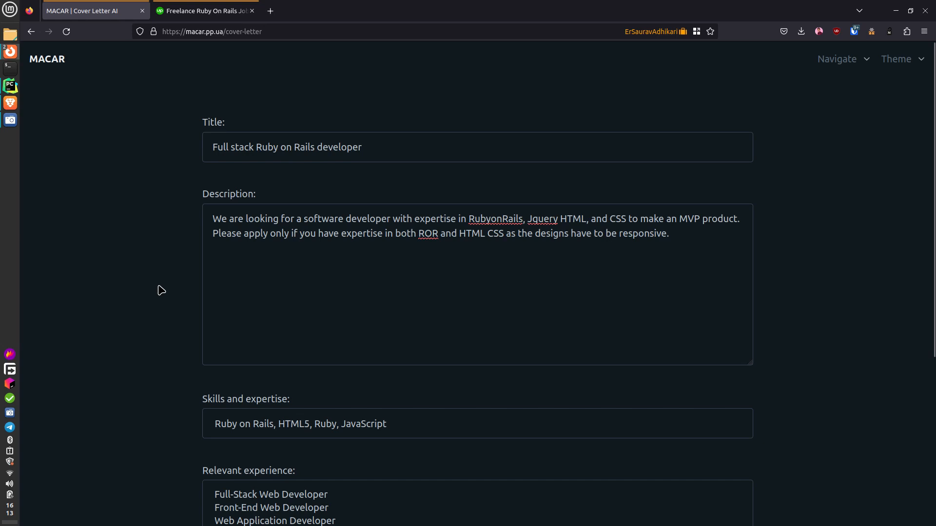
left_click(844, 68)
left_click(826, 110)
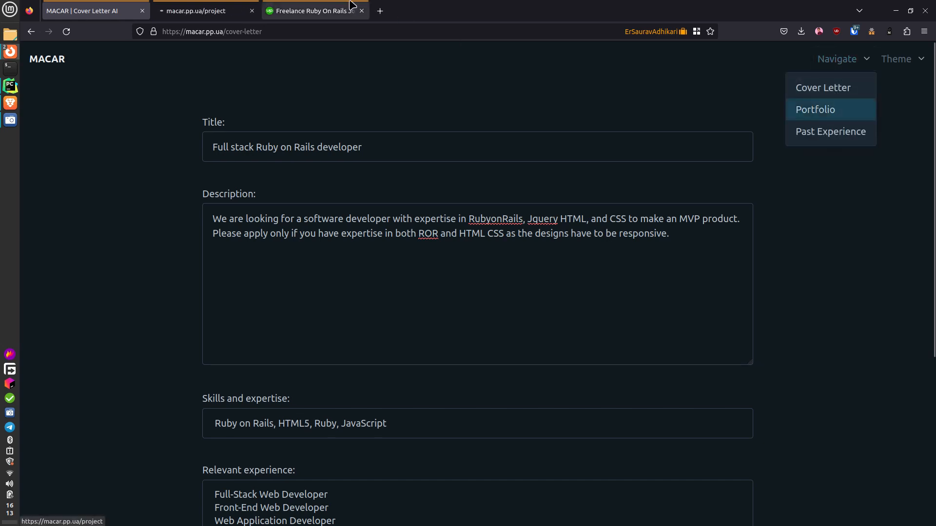
left_click(271, 339)
scroll(269, 453, "down", 1)
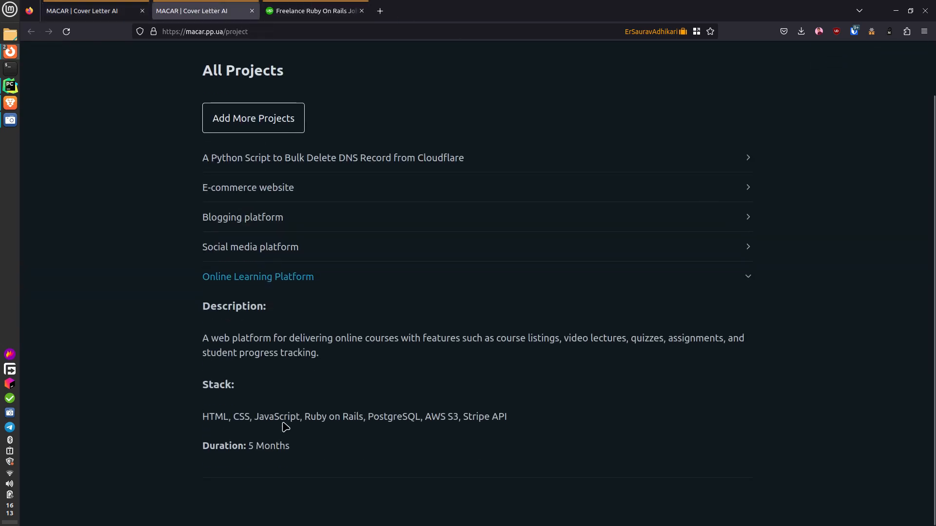
left_click_drag(318, 418, 372, 417)
left_click(598, 250)
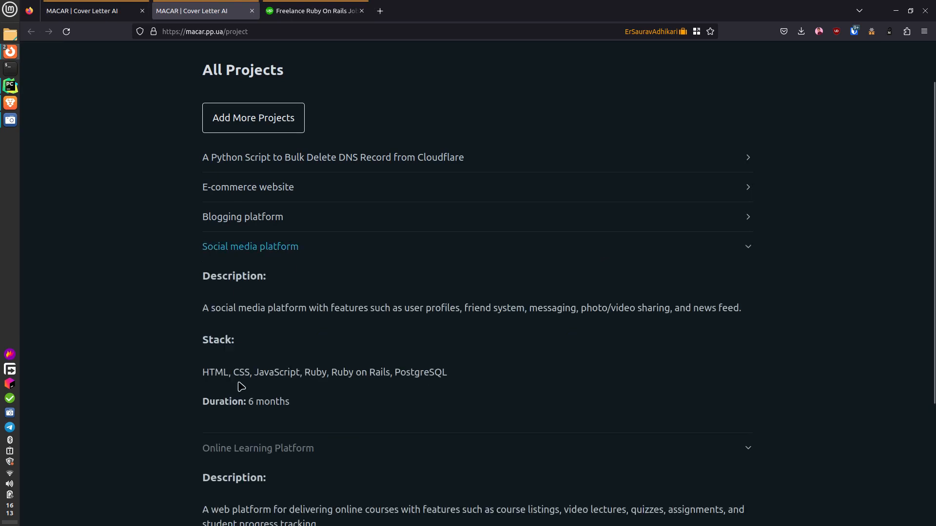
left_click_drag(332, 373, 390, 373)
- Choose Social media platform and Online Learning Platform as relevant projects
key("ctrl+Page_Up")
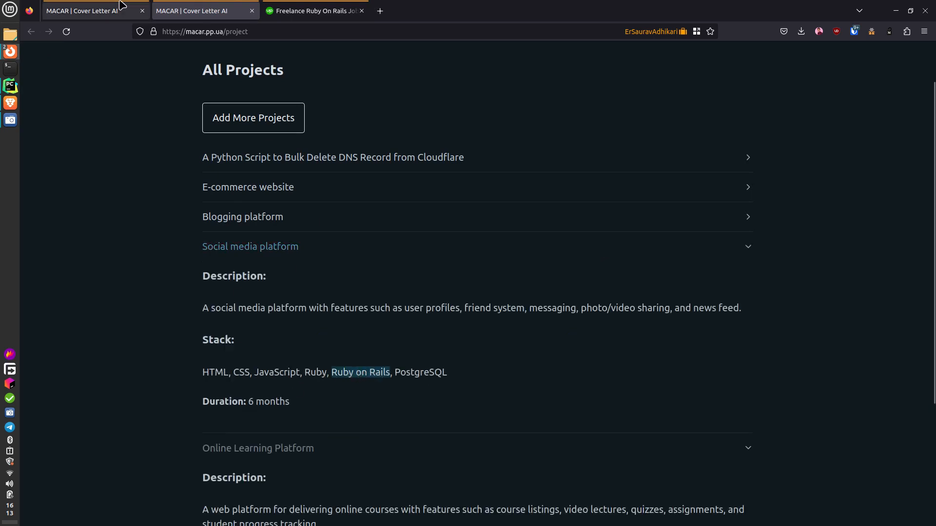
scroll(259, 317, "down", 5)
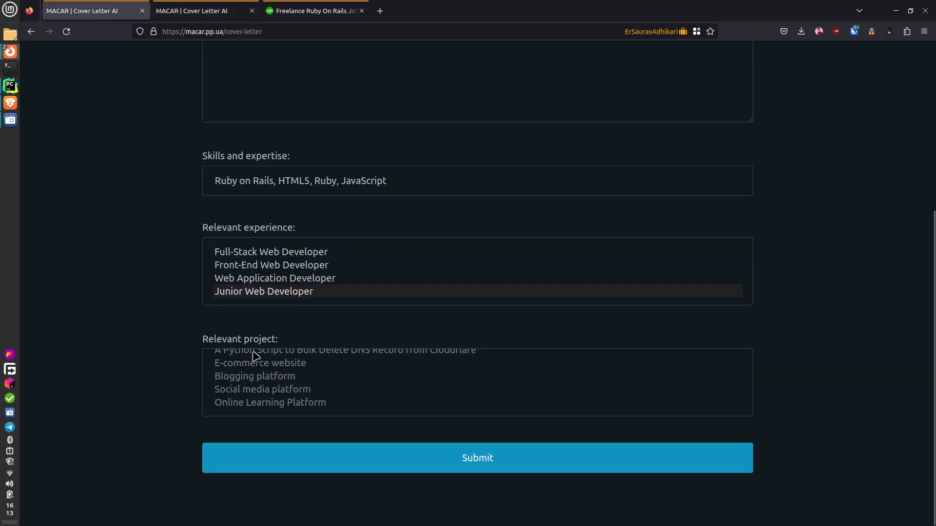
left_click(259, 389)
left_click(258, 402)
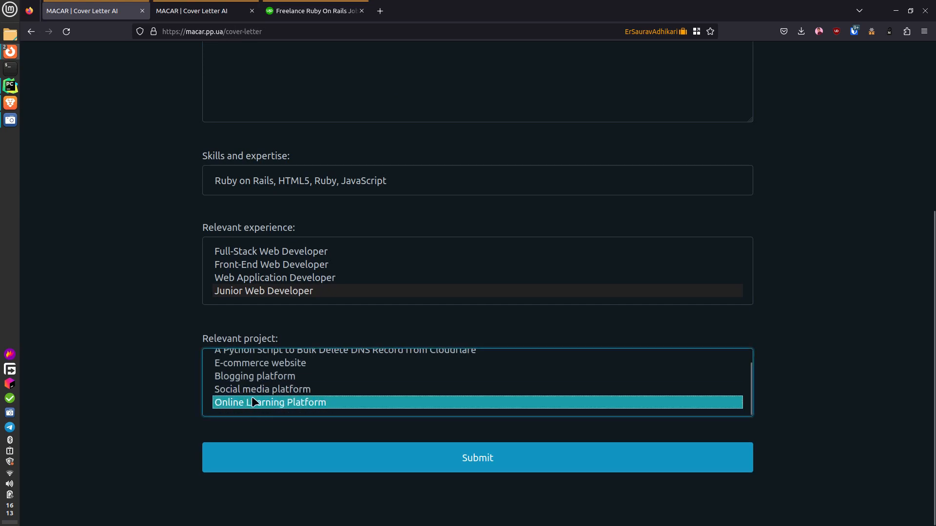
left_click(250, 390, "ctrl")
scroll(297, 393, "up", 1)
left_click(98, 352)
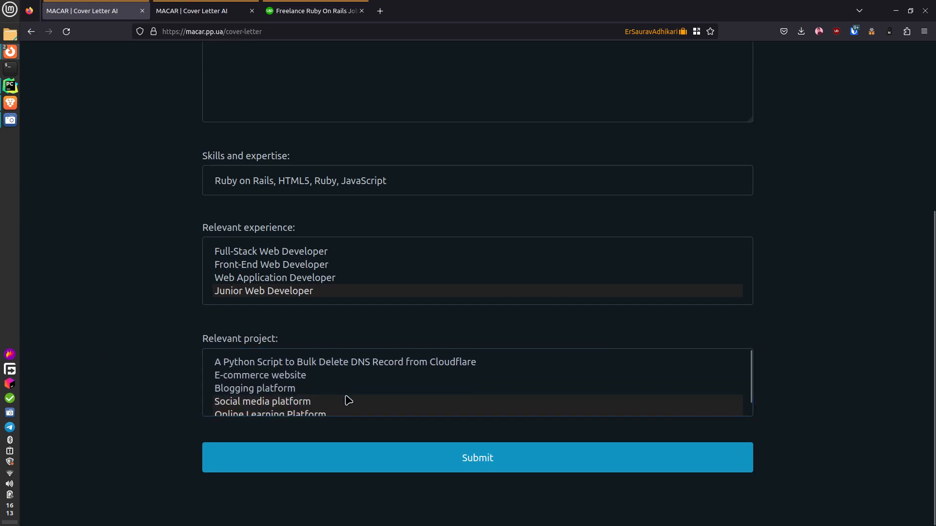
scroll(346, 397, "down", 1)
scroll(527, 357, "up", 5)
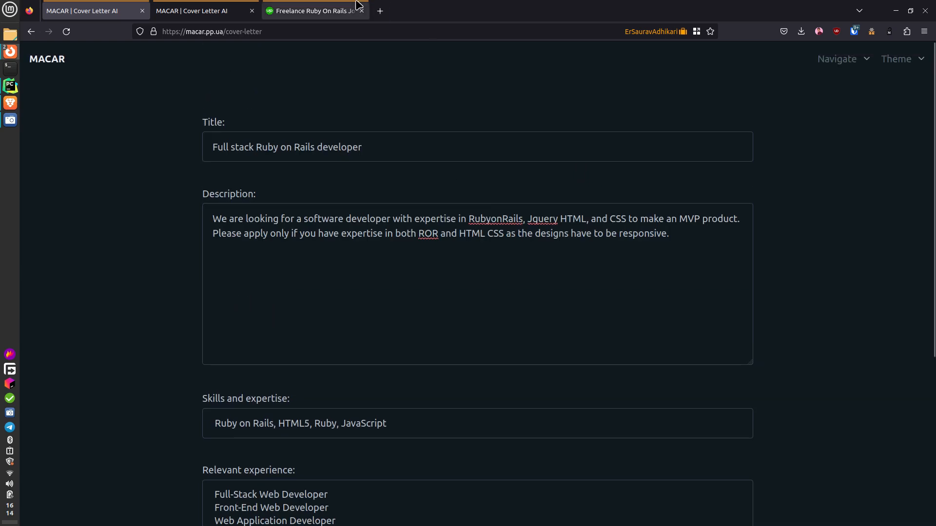
- Compare against the Upwork posting, then close the Portfolio tab and return to the form
left_click(336, 10)
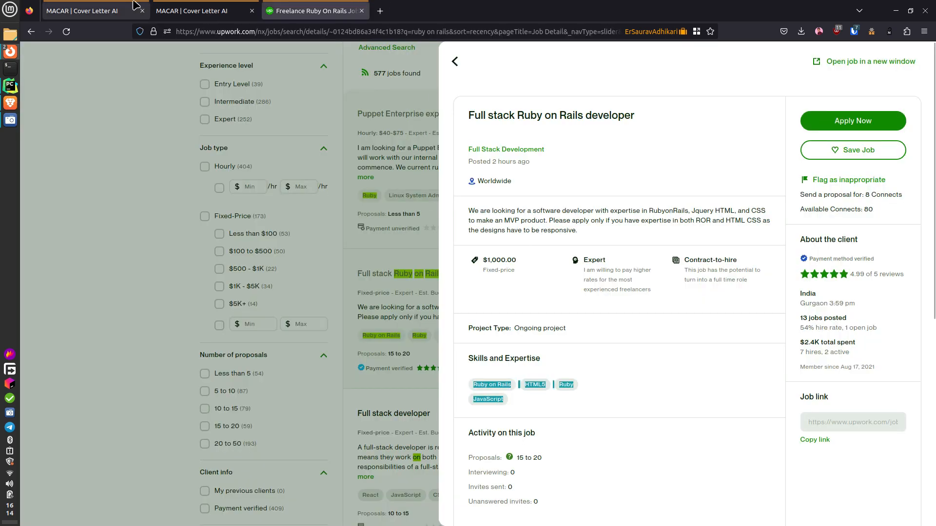
left_click(90, 10)
scroll(351, 403, "down", 5)
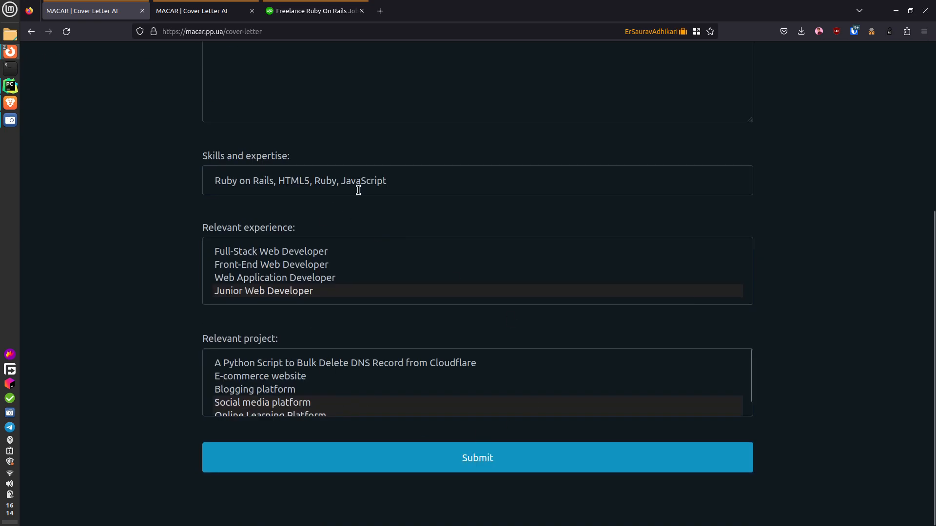
scroll(358, 188, "up", 5)
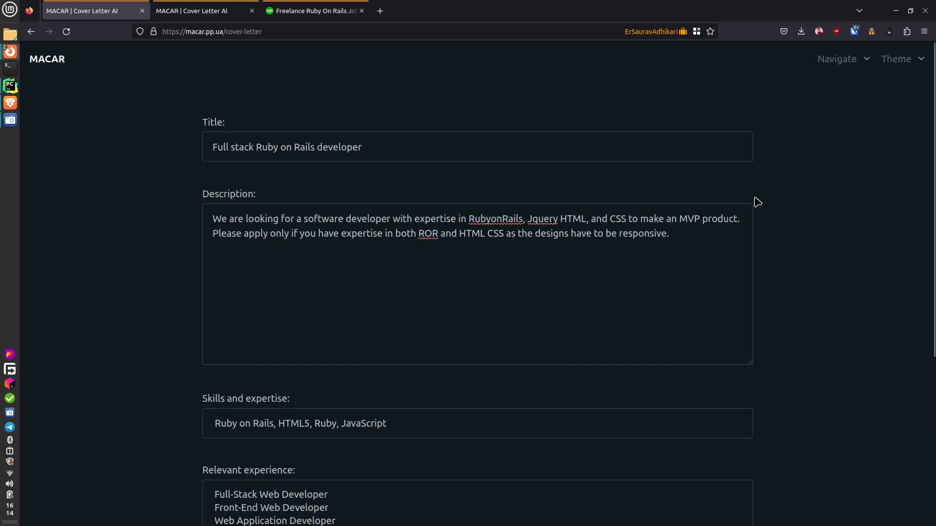
key("ctrl+Tab")
scroll(655, 241, "up", 2)
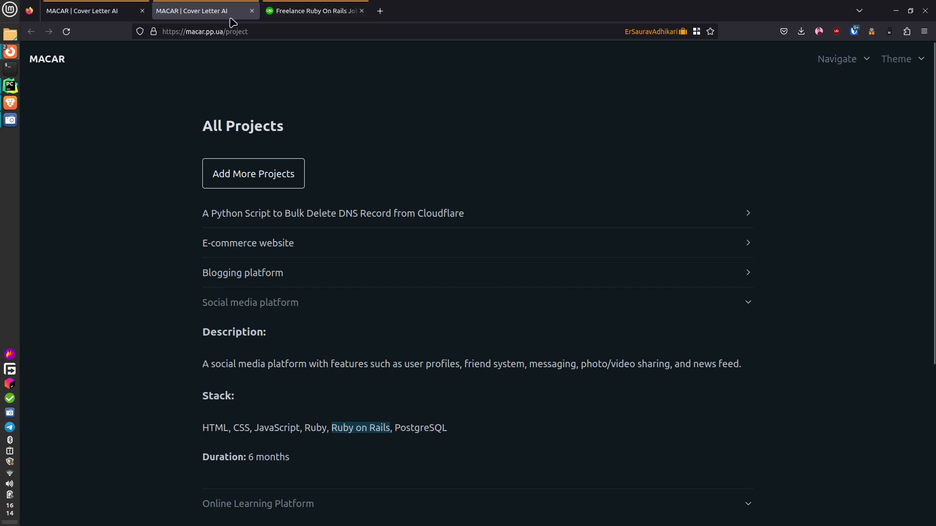
left_click(252, 11)
left_click(106, 14)
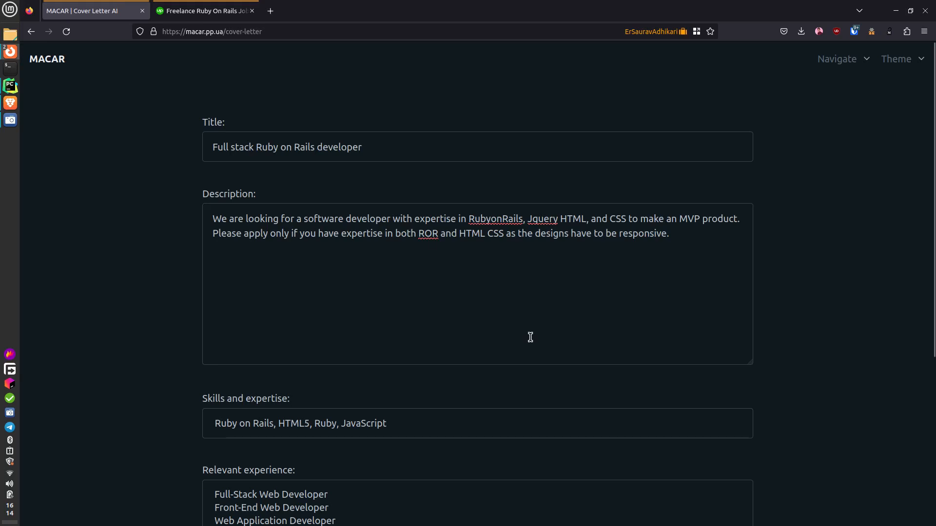
scroll(535, 356, "down", 5)
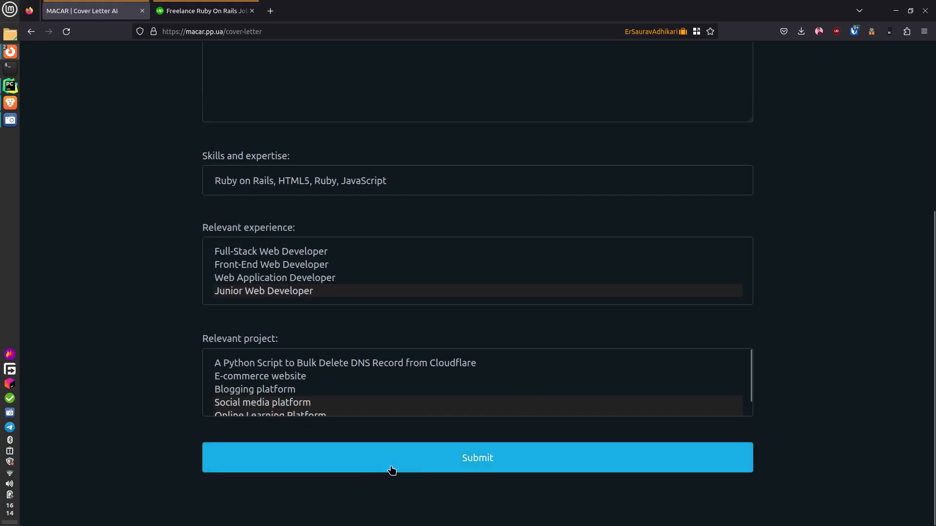
- Submit the MACAR form and wait for the letter citing MNQ Corp experience to appear
left_click(436, 455)
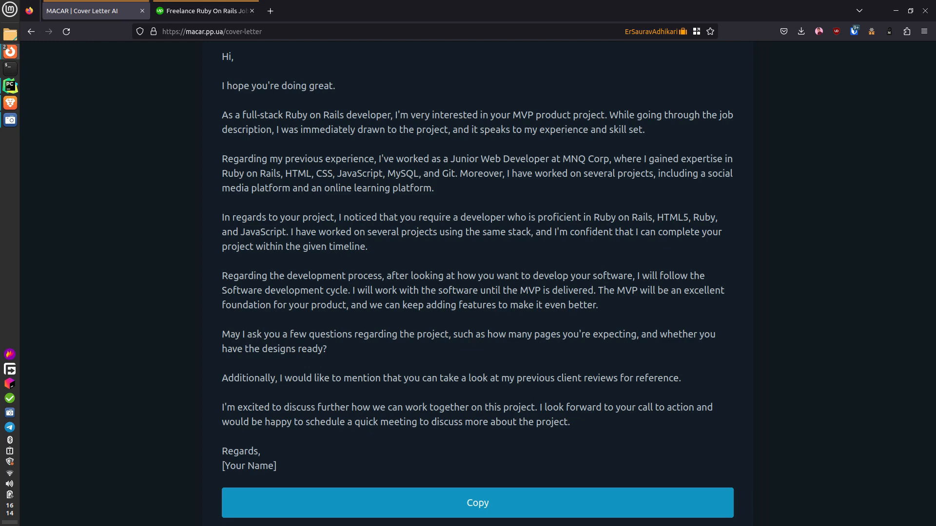
scroll(380, 340, "up", 5)
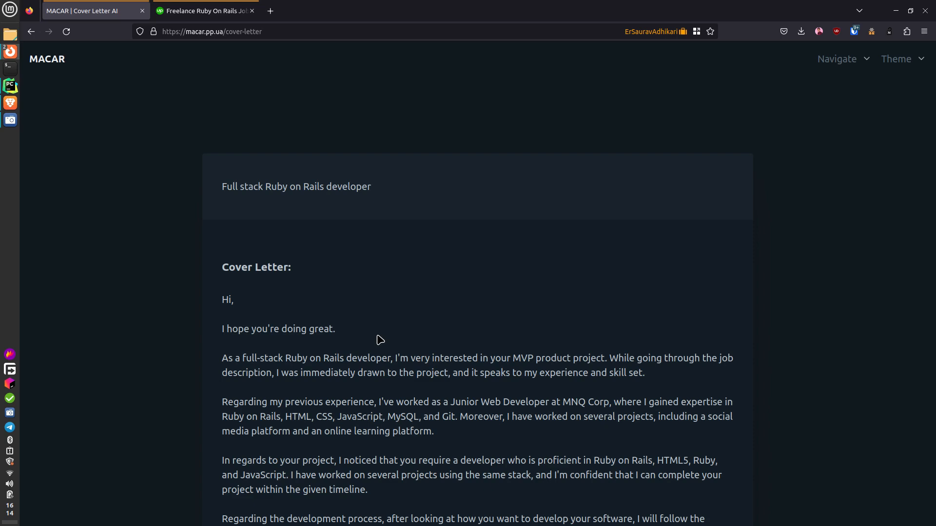
scroll(612, 299, "down", 3)
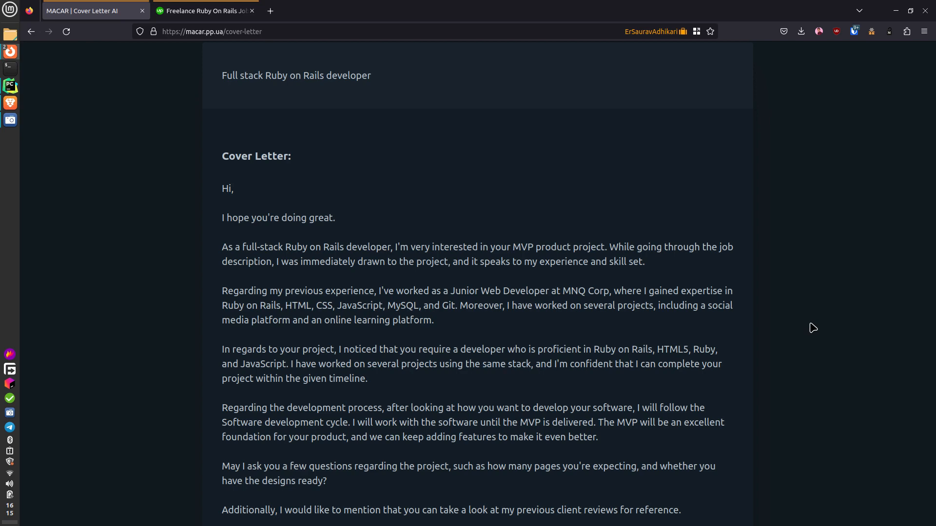
- Read the letter down to its 'Regards, [Your Name]' sign-off and copy it
scroll(813, 328, "down", 3)
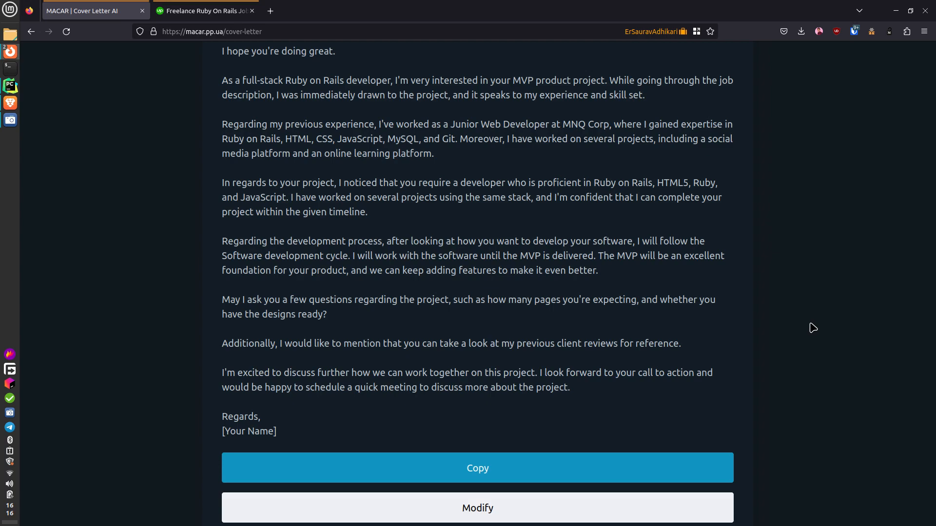
scroll(489, 294, "up", 4)
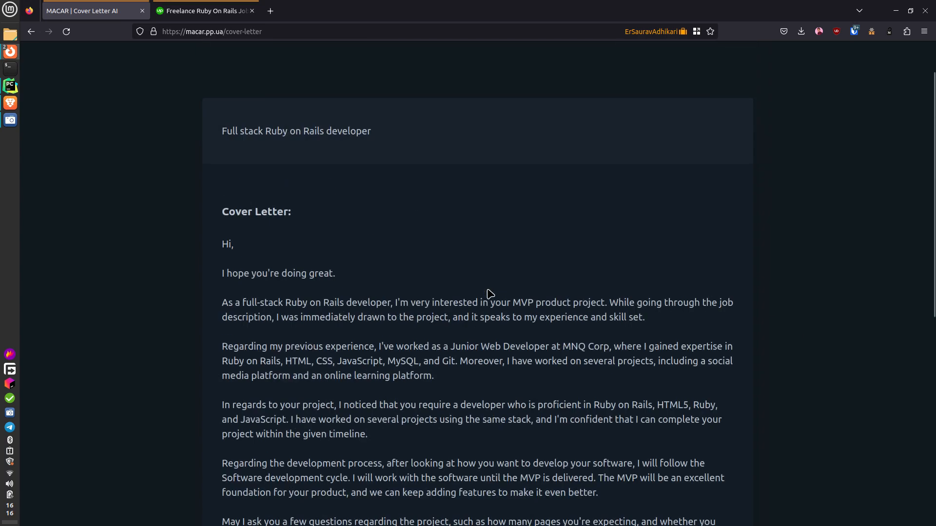
scroll(489, 294, "down", 5)
left_click(437, 414)
scroll(502, 355, "up", 4)
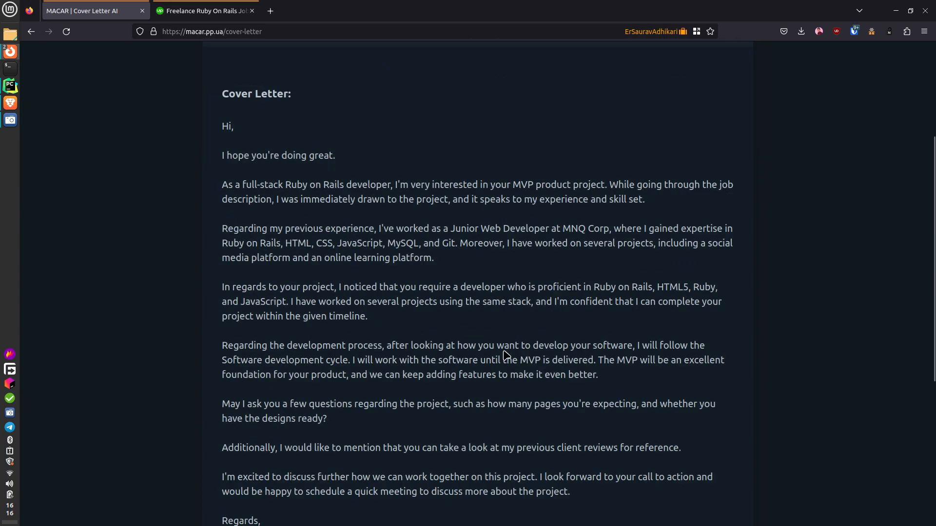
key("super")
type("nope")
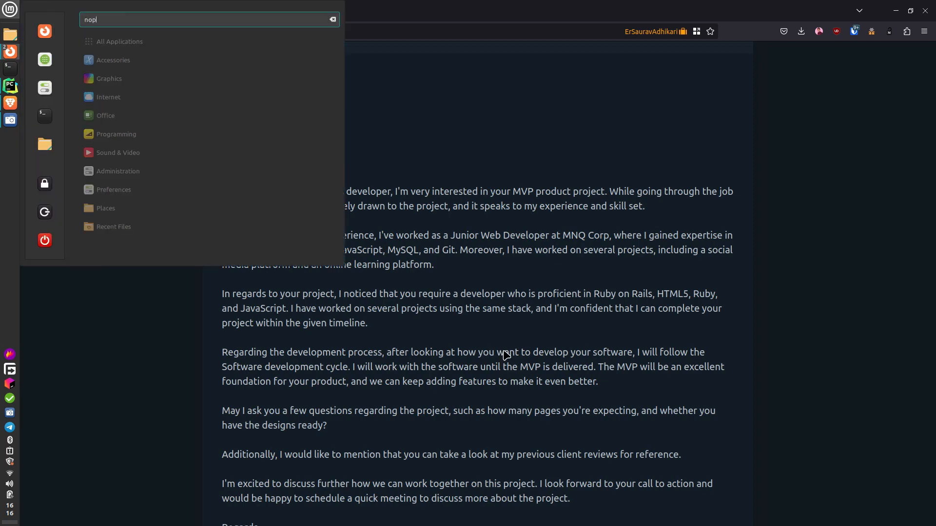
key("BackSpace")
key("BackSpace")
key("BackSpace")
key("BackSpace")
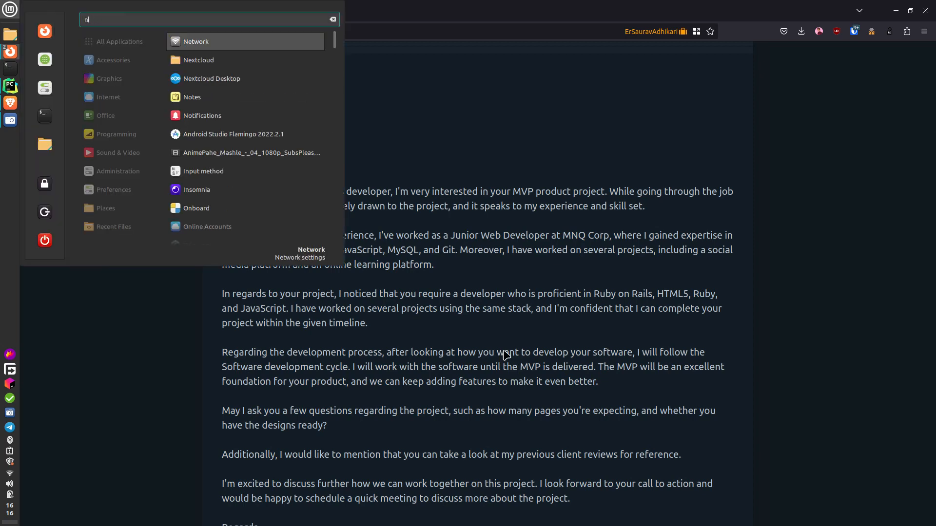
type("text")
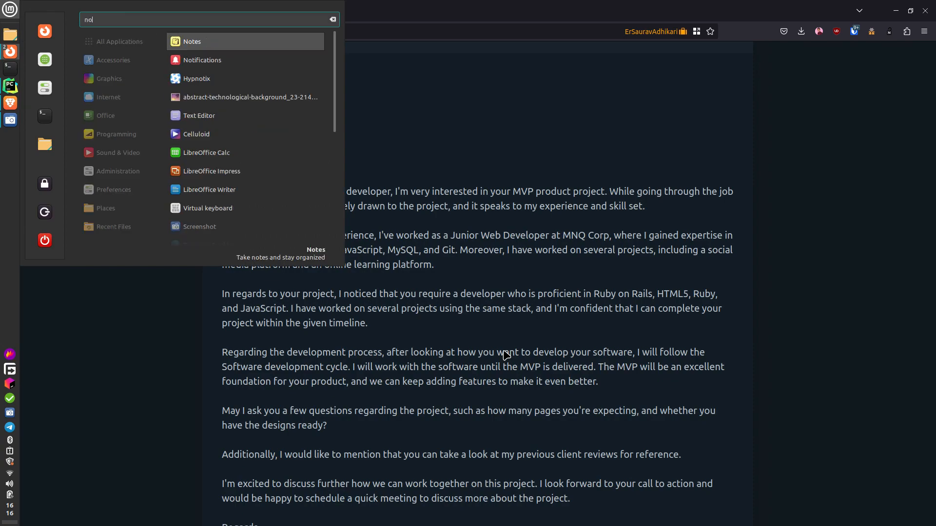
key("Return")
key("ctrl+v")
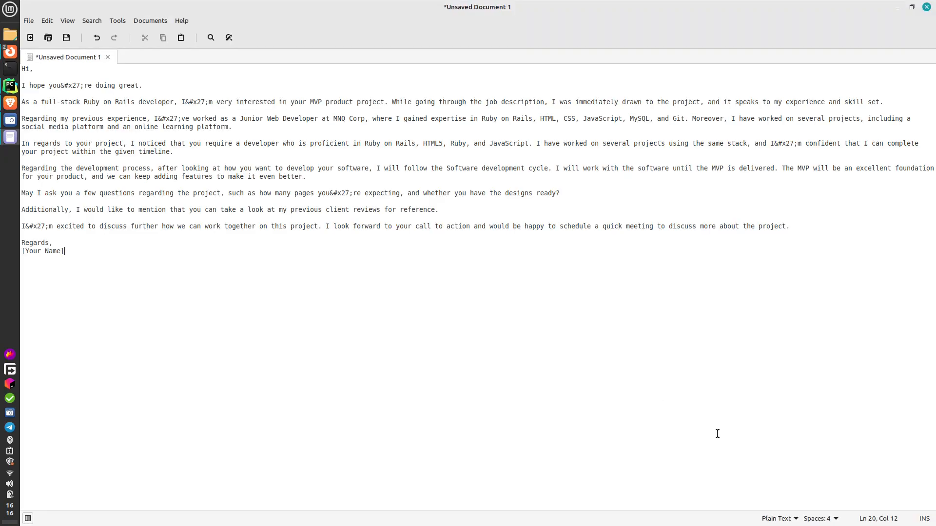
key("ctrl+a")
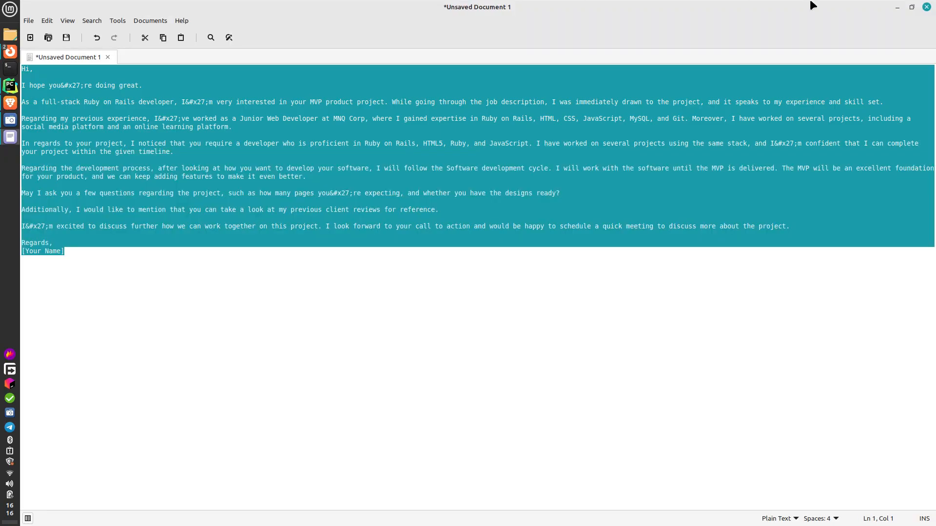
left_click(926, 7)
left_click(441, 303)
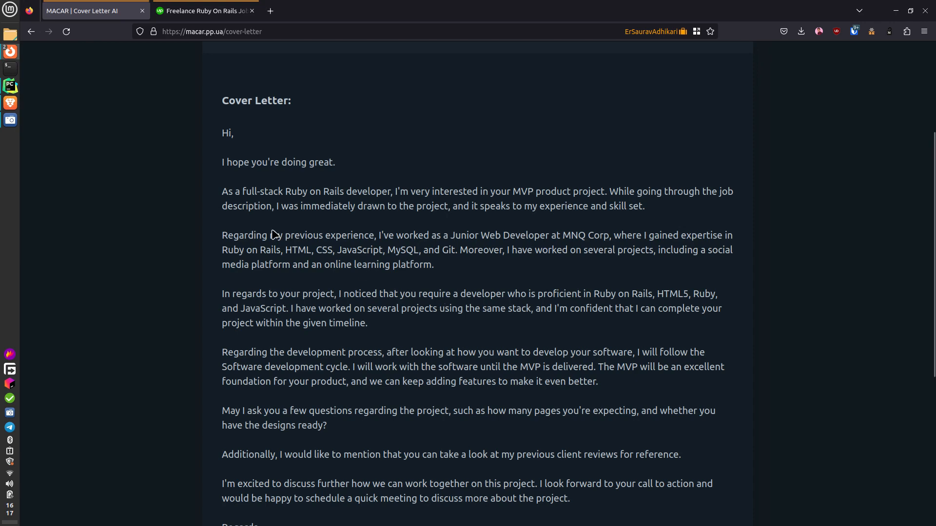
- Apply to the Ruby on Rails job using the Full Stack Development profile
left_click(200, 10)
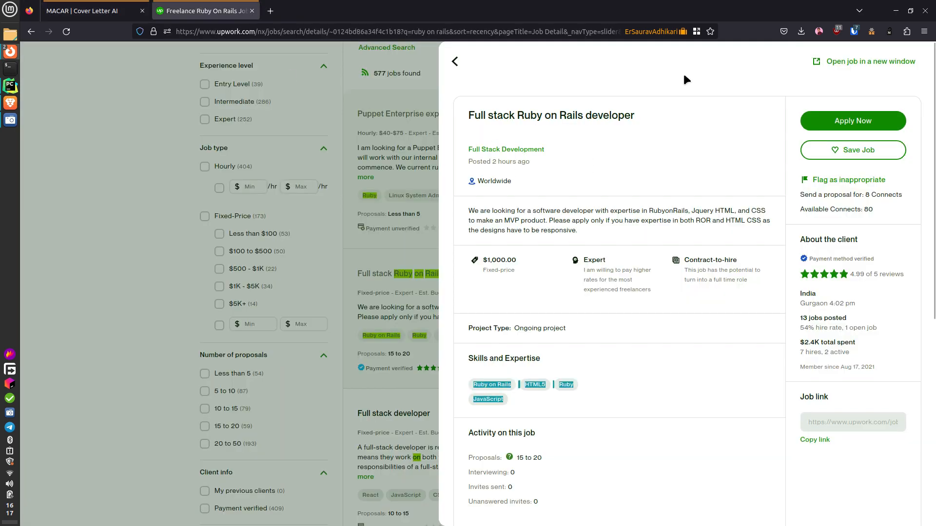
left_click(860, 120)
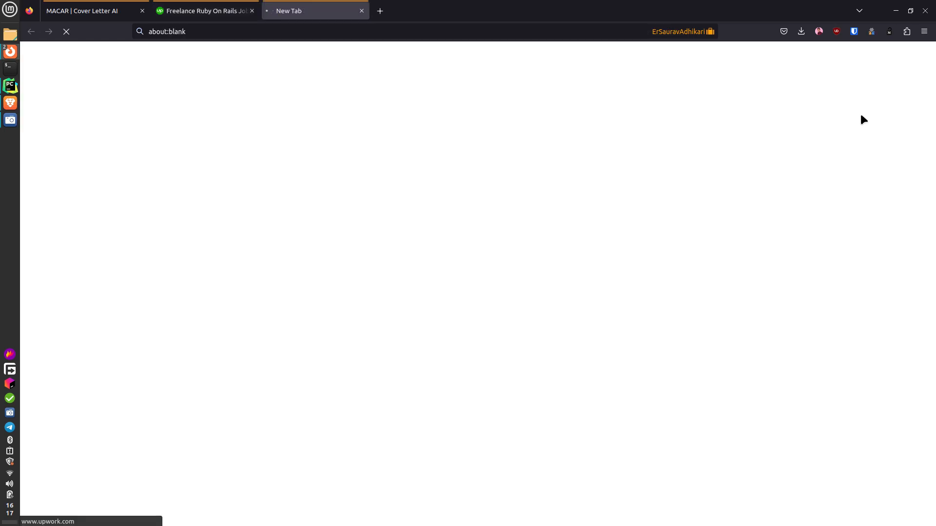
left_click_drag(358, 7, 252, 25)
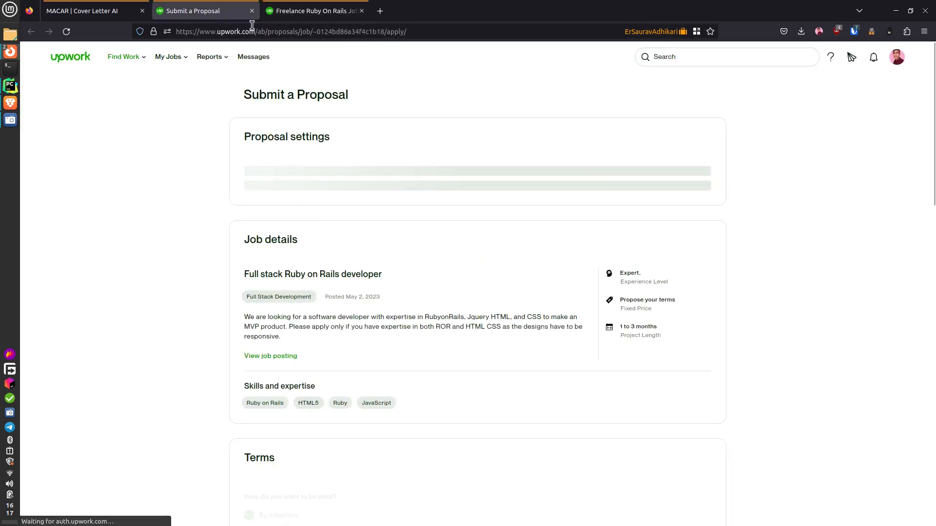
left_click(292, 224)
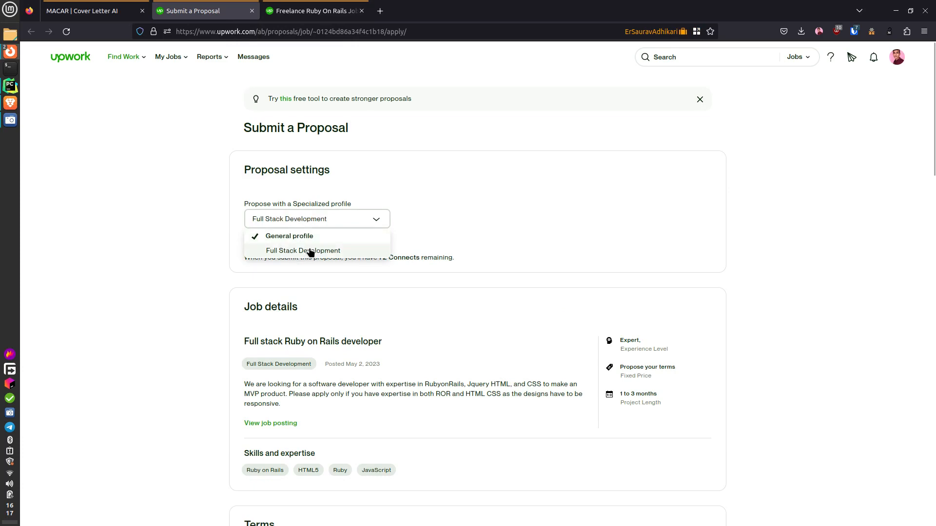
left_click(310, 252)
- Set payment to by project and duration to 1 to 3 months, enlarging the Cover Letter box
scroll(328, 239, "down", 8)
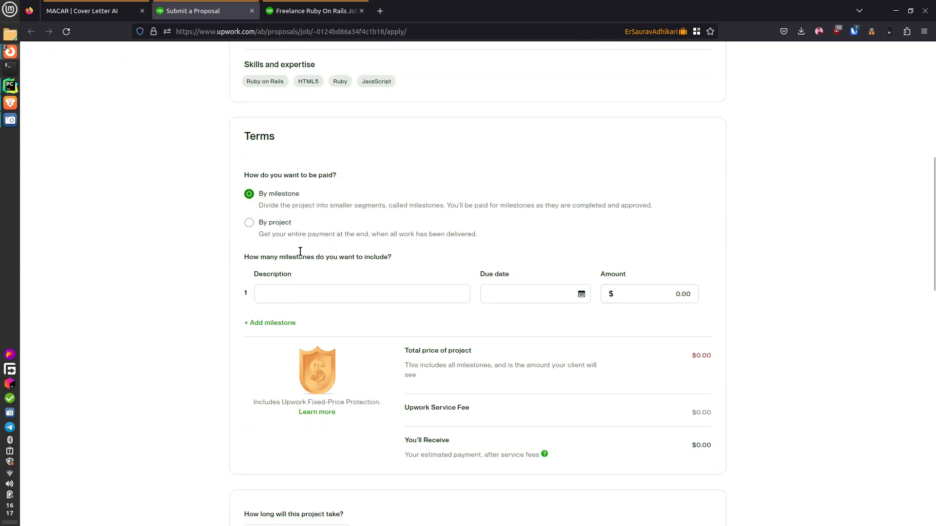
left_click(270, 223)
scroll(645, 273, "down", 3)
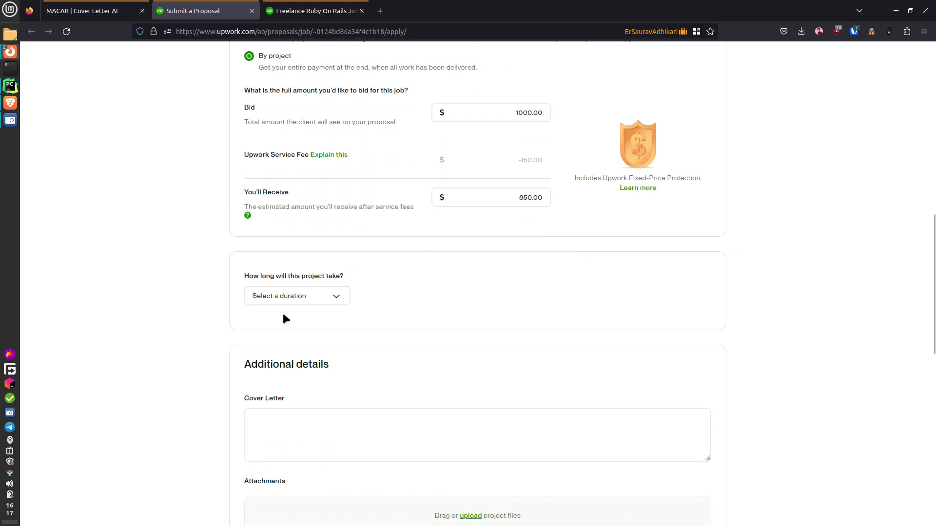
left_click(285, 298)
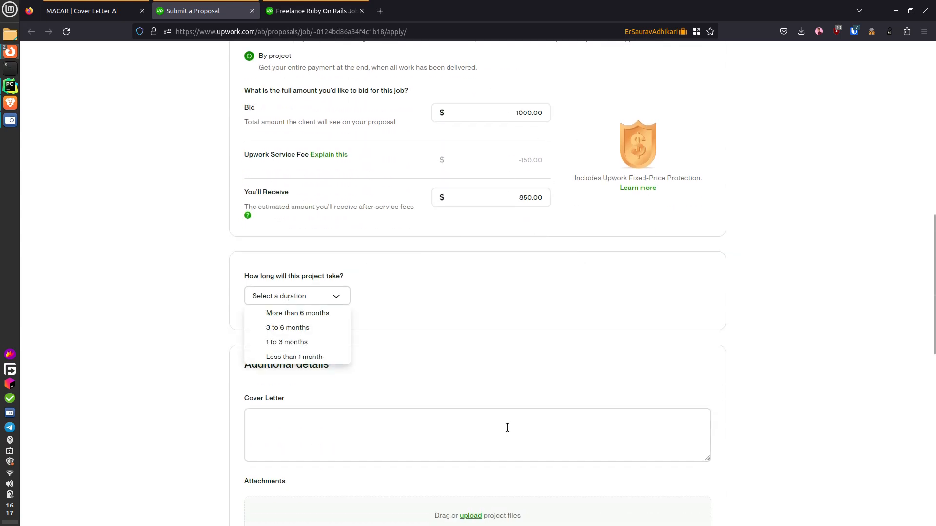
left_click(324, 346)
scroll(419, 347, "down", 2)
left_click_drag(706, 349, 706, 523)
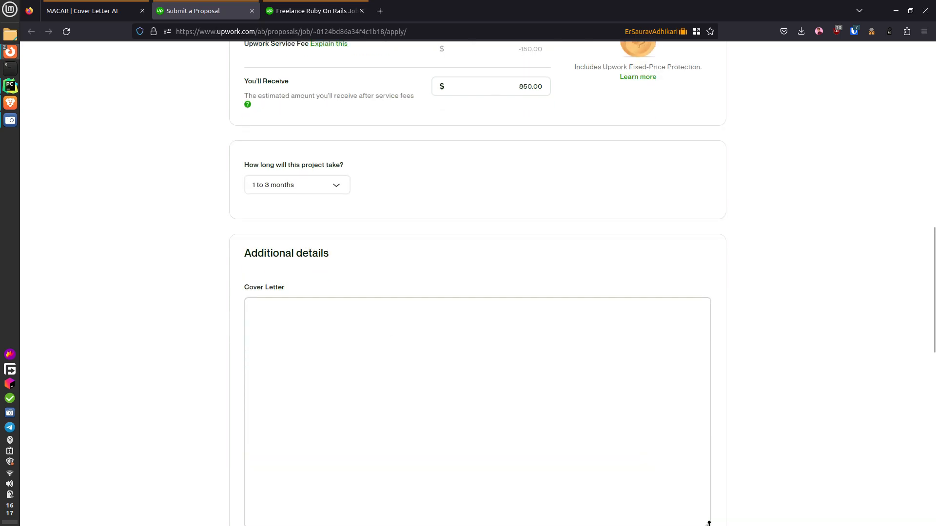
scroll(769, 347, "down", 5)
- Copy the MACAR cover letter and paste it into the proposal's Cover Letter box
scroll(768, 346, "up", 2)
left_click(129, 5)
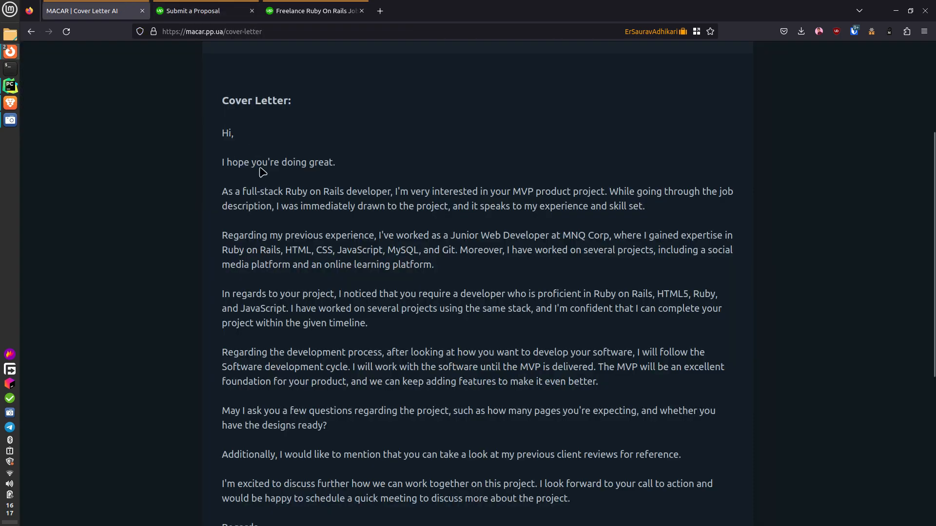
left_click_drag(225, 136, 351, 428)
scroll(341, 291, "down", 3)
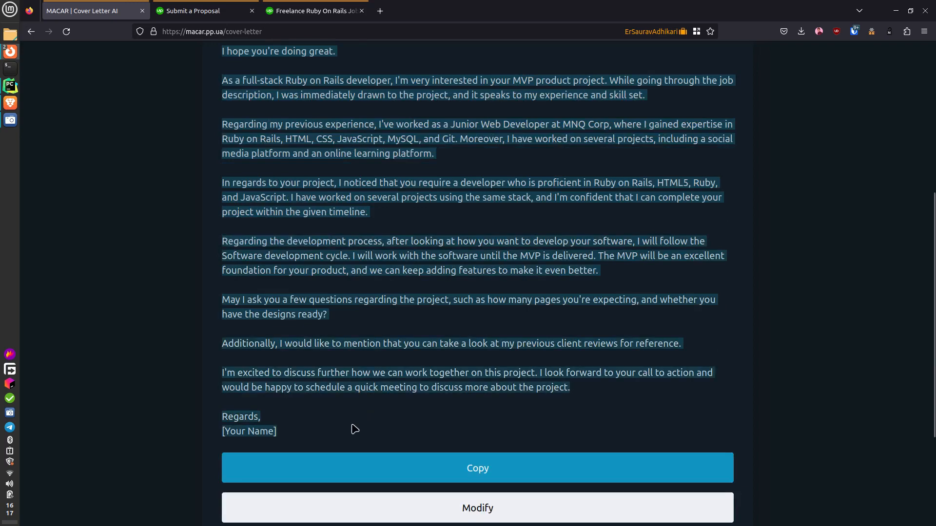
key("ctrl+c")
key("ctrl+Tab")
left_click(315, 198)
key("ctrl+v")
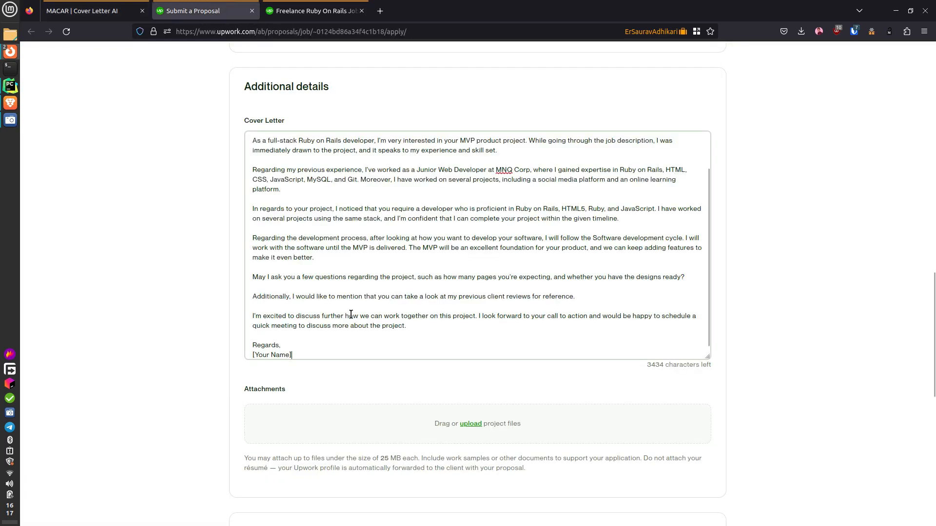
- Replace the [Your Name] placeholder with your full name and look over the letter
key("shift+Home")
type("Saurav Adhikari")
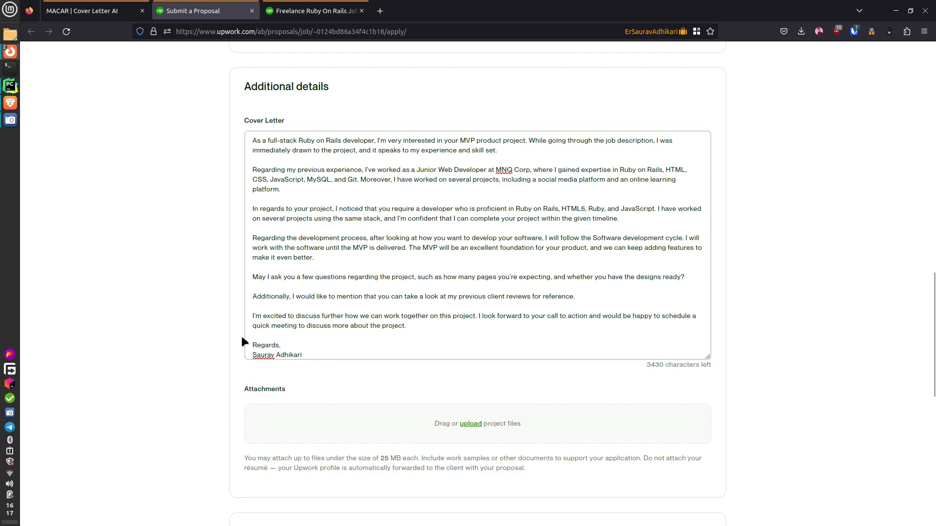
scroll(560, 447, "down", 5)
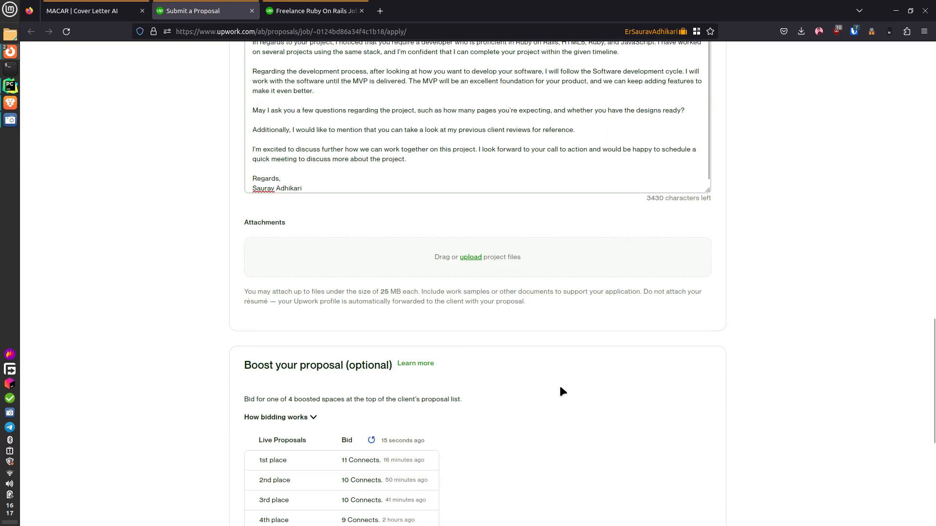
scroll(439, 370, "down", 5)
scroll(440, 341, "up", 3)
scroll(439, 368, "up", 10)
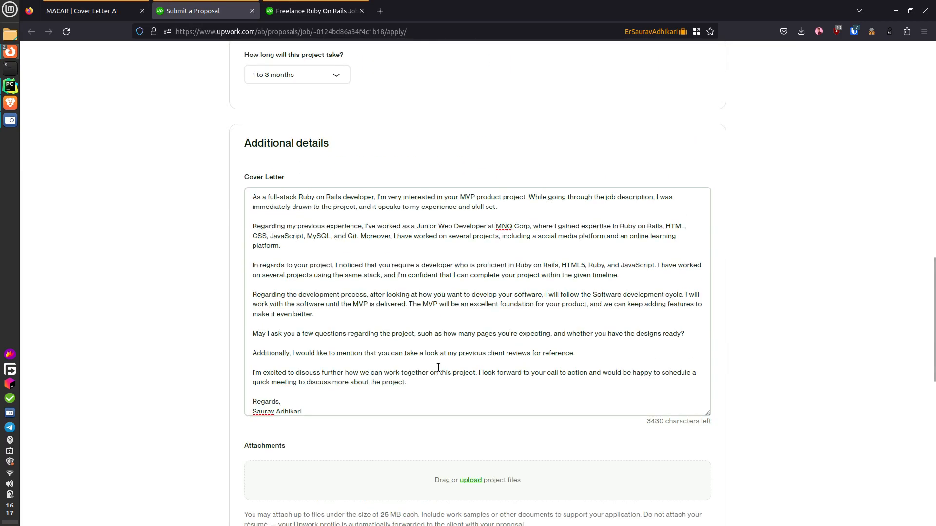
scroll(439, 365, "down", 13)
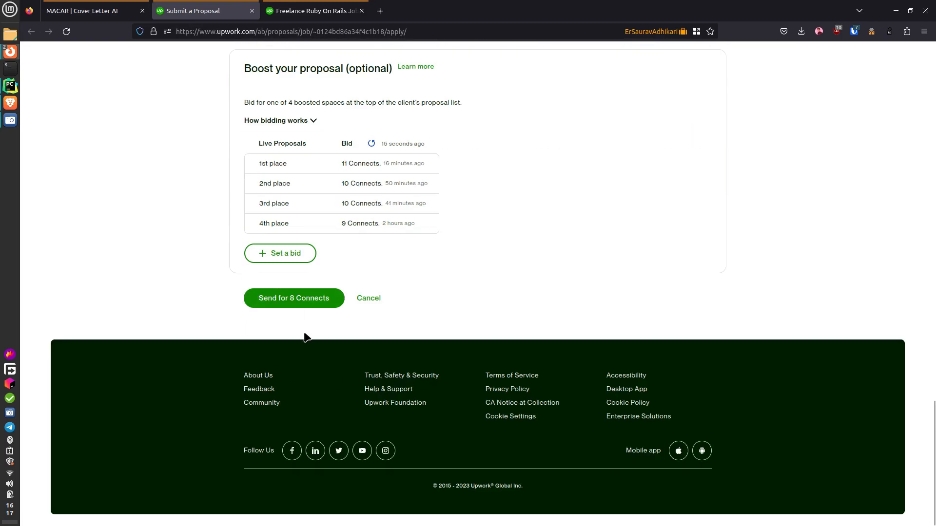
scroll(297, 300, "up", 8)
scroll(336, 249, "up", 3)
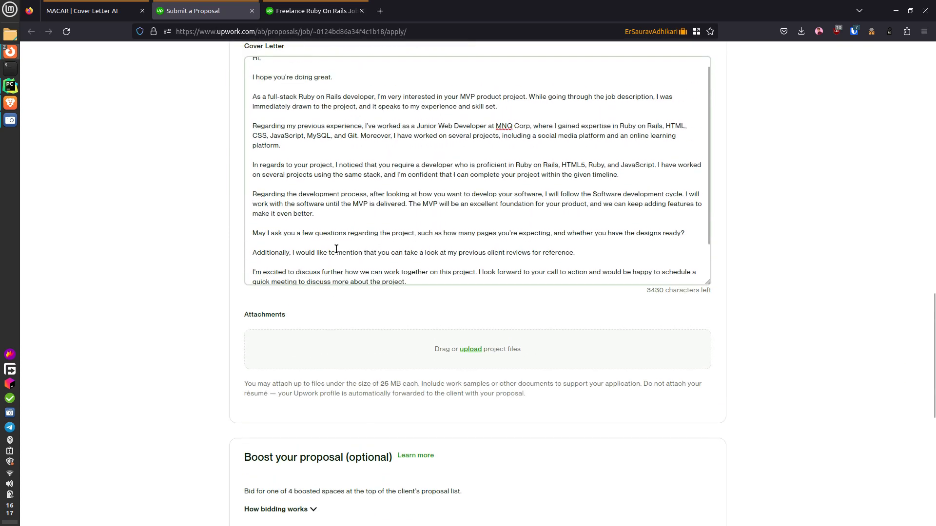